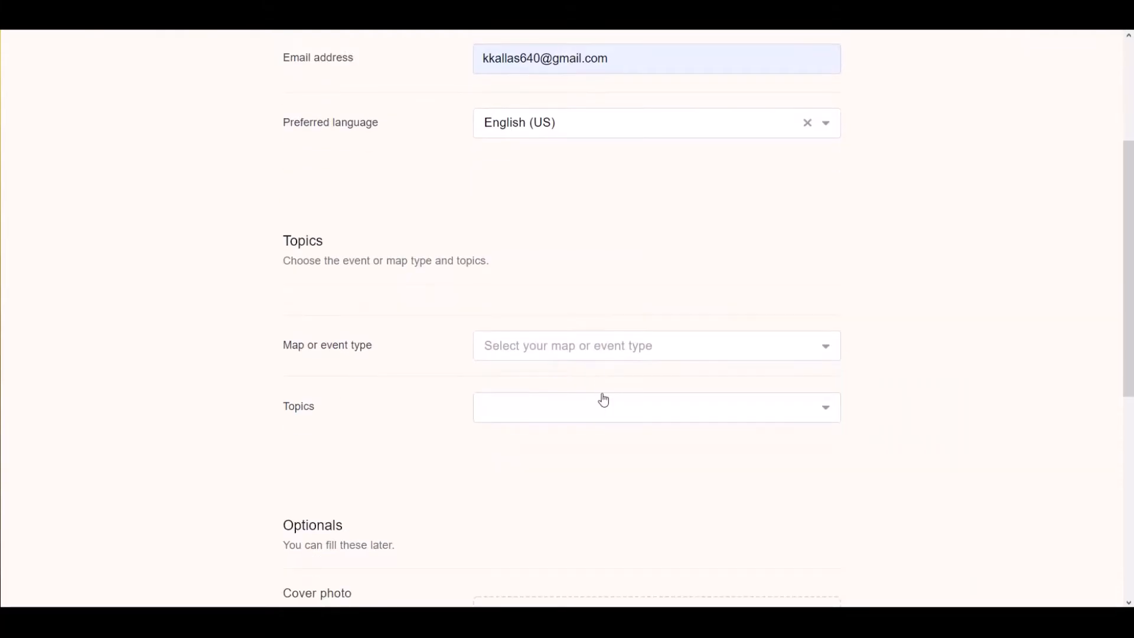
Set the map type to Audioguide and the topic to Culture/History, and create the new map
left_click(590, 353)
left_click(596, 406)
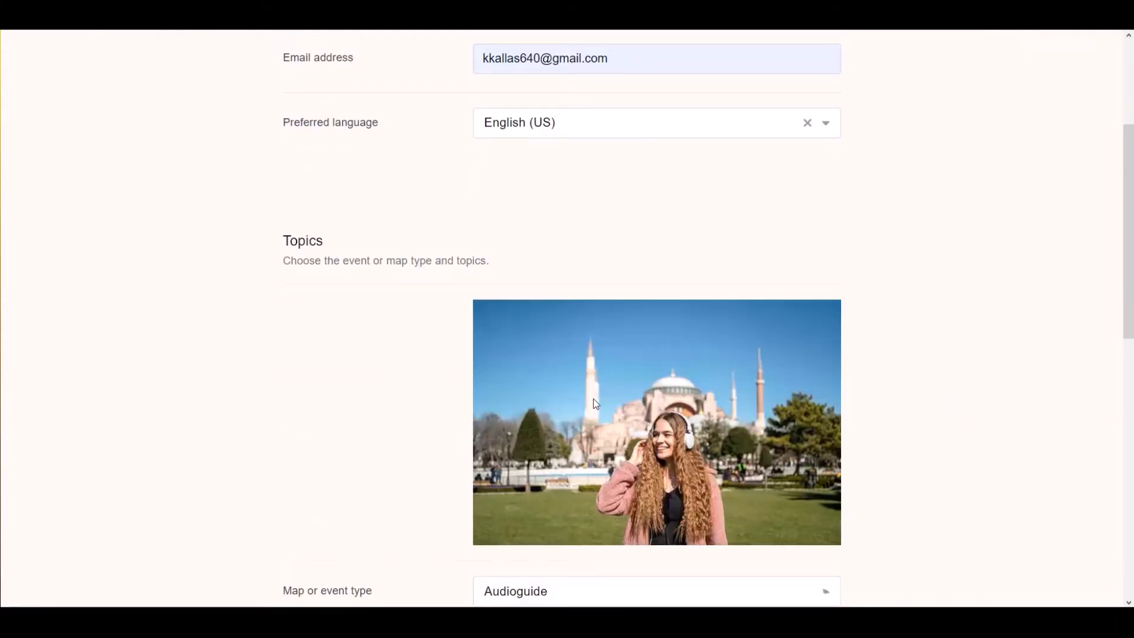
scroll(591, 395, "down", 4)
left_click(583, 354)
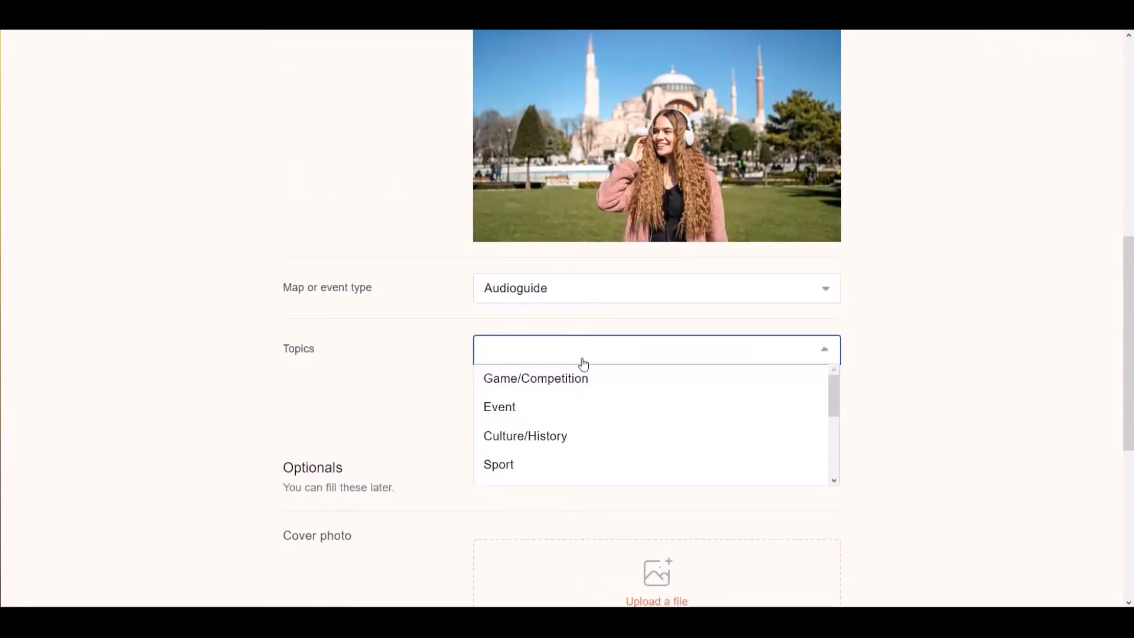
left_click(566, 436)
scroll(566, 439, "down", 4)
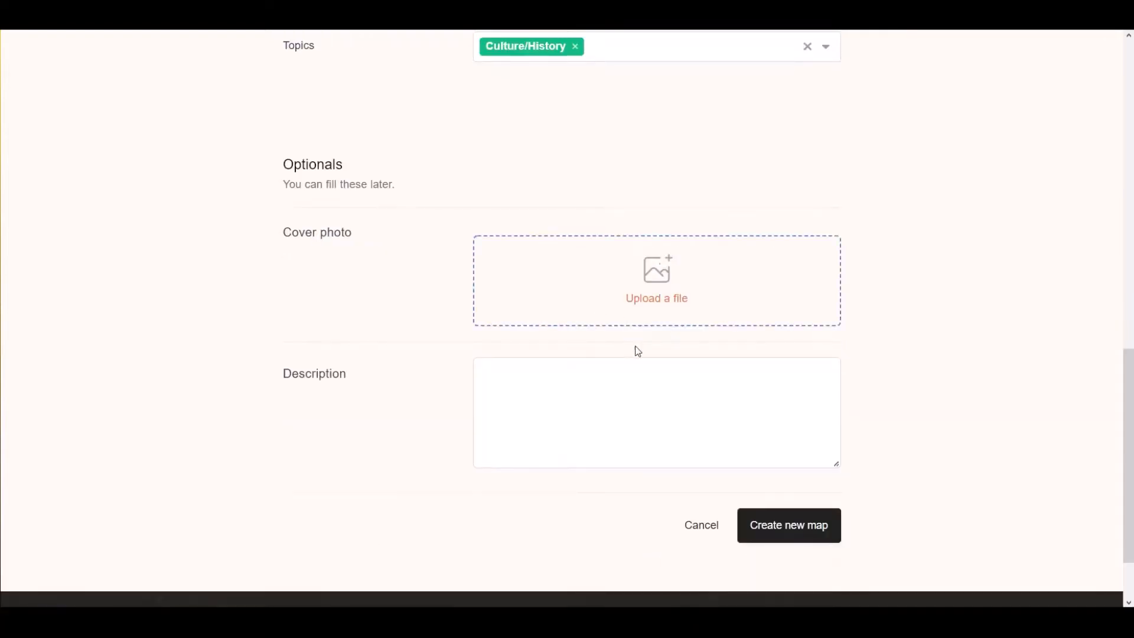
left_click(808, 535)
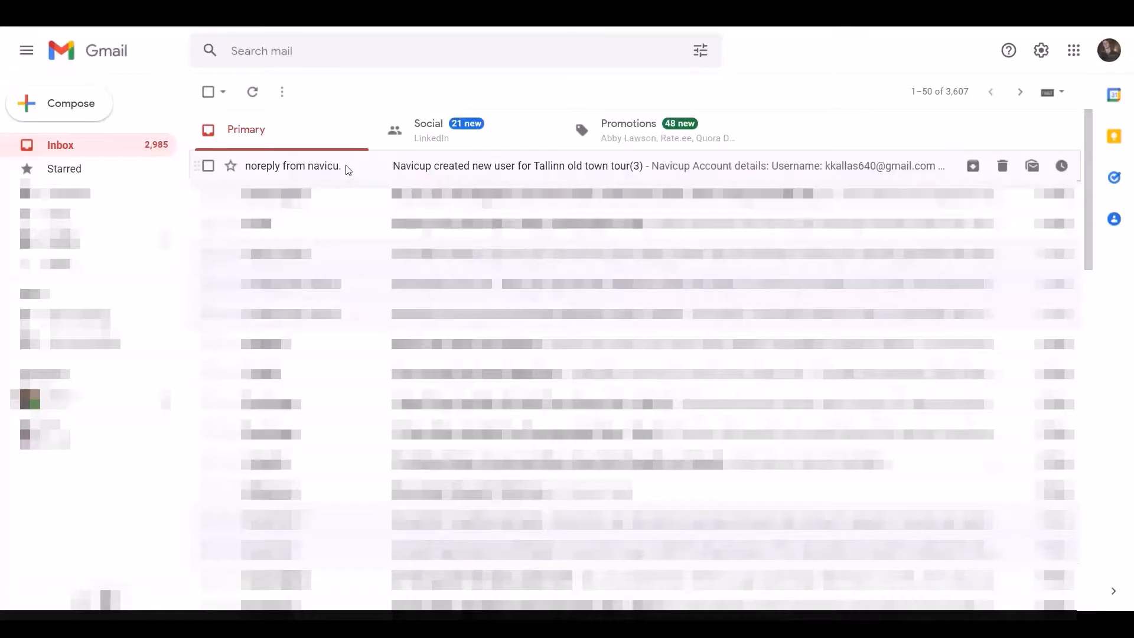
In Gmail, open the Navicup new-user e-mail for Tallinn old town tour(3) and follow its admin login link
left_click(348, 170)
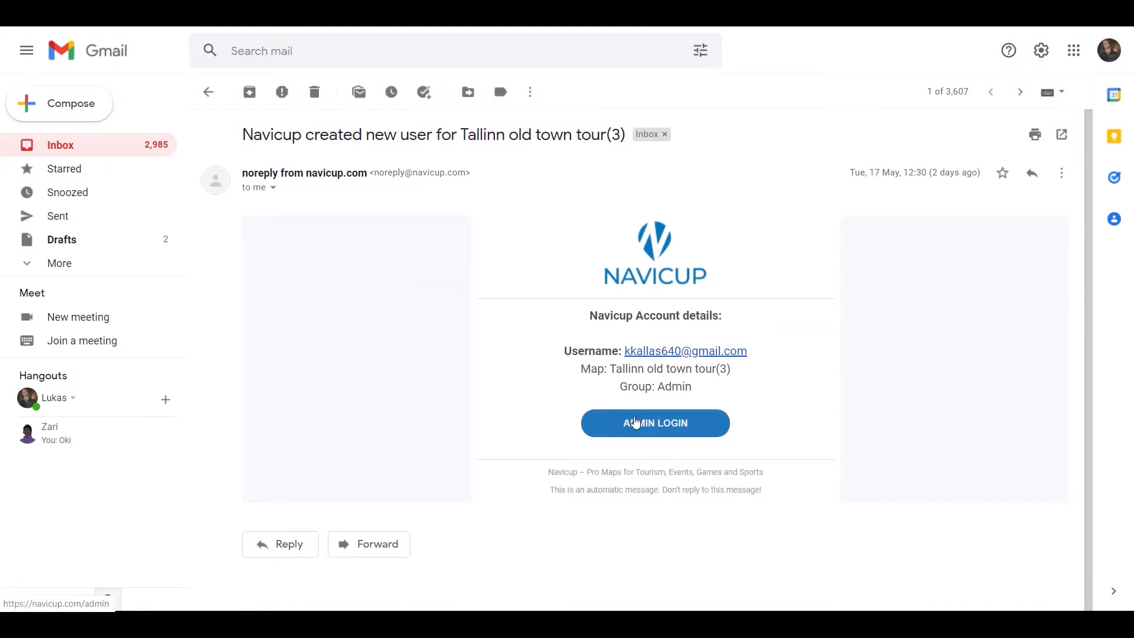
left_click(638, 423)
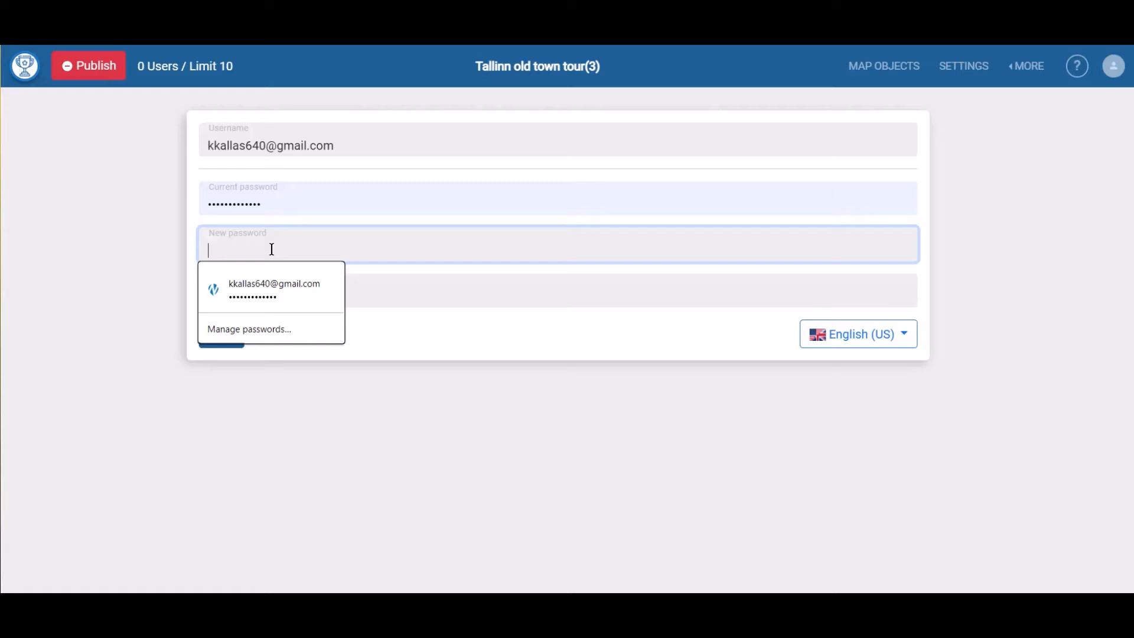
Enter a new account password and repeat it in the confirmation field
type("***")
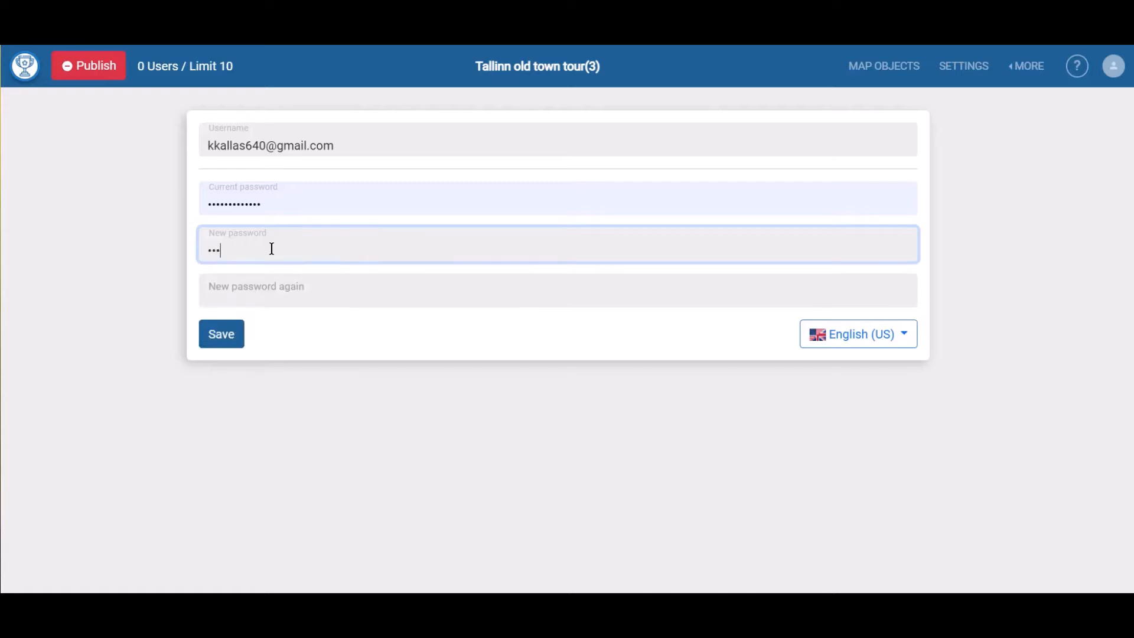
left_click(250, 293)
type("***")
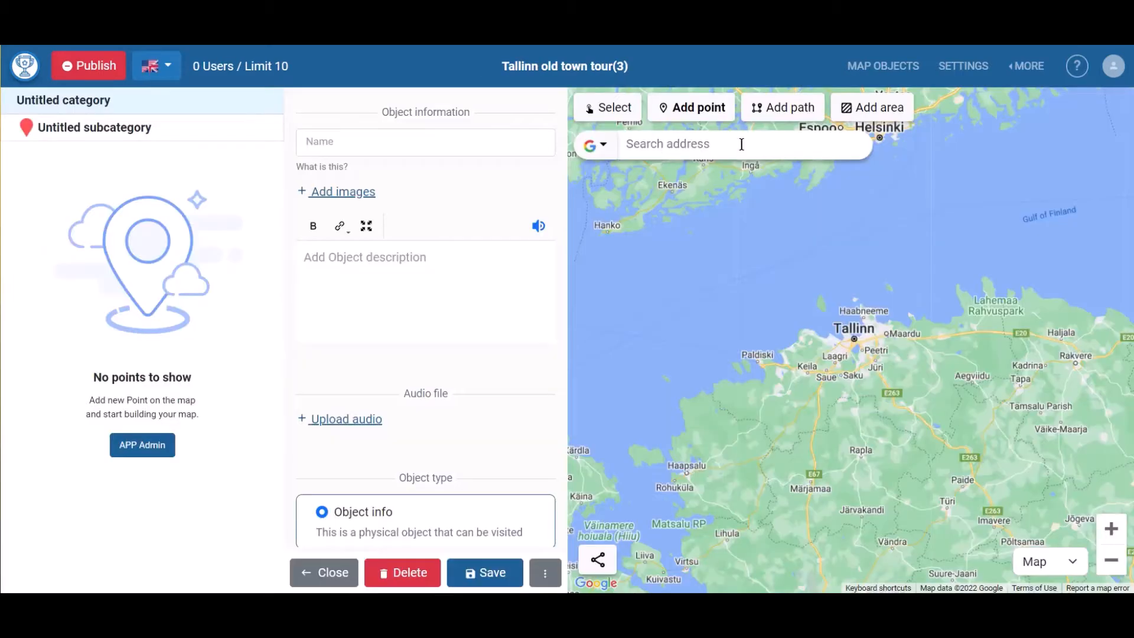
Start a new path and add Town Hall Square, Tallinn as its first stopover by searching for the address
left_click(760, 112)
left_click(736, 114)
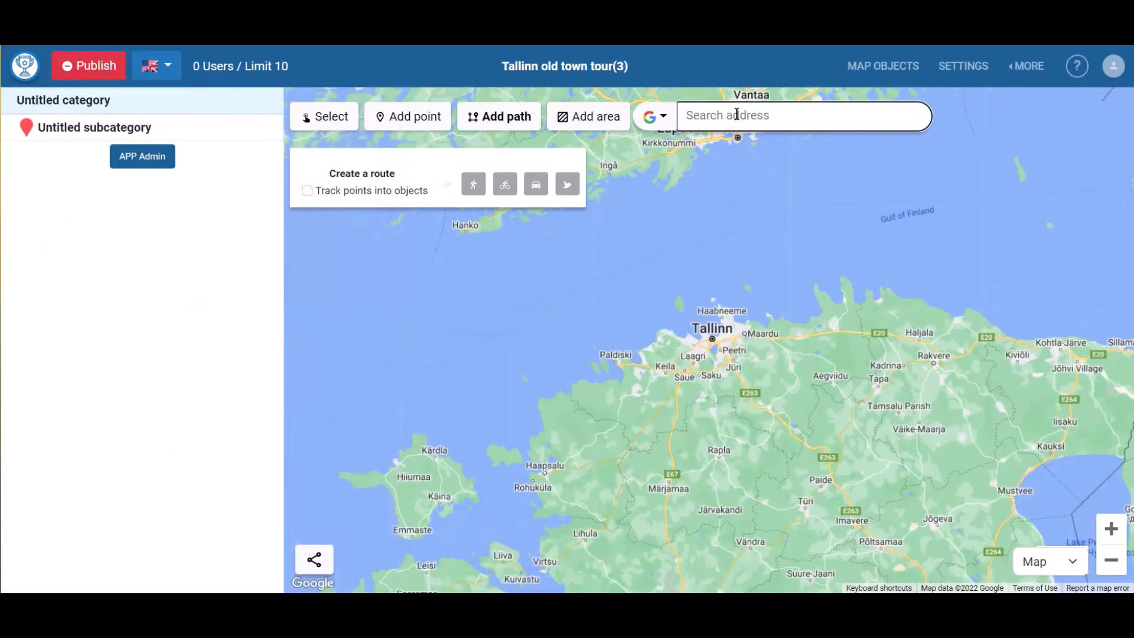
type("Town Hall Square Tallinn")
left_click(737, 143)
left_click(730, 419)
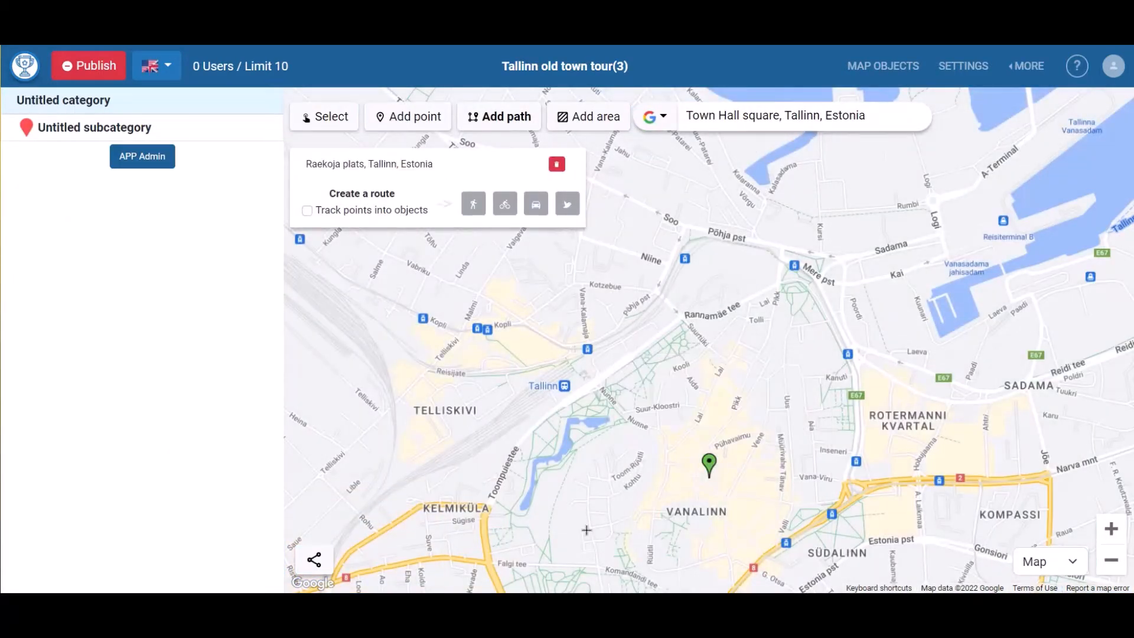
Copy the heading "Danish King's Garden" from the Word document, search the map for it and add it to the path as a stopover
key("alt+Tab")
left_click_drag(455, 293, 319, 296)
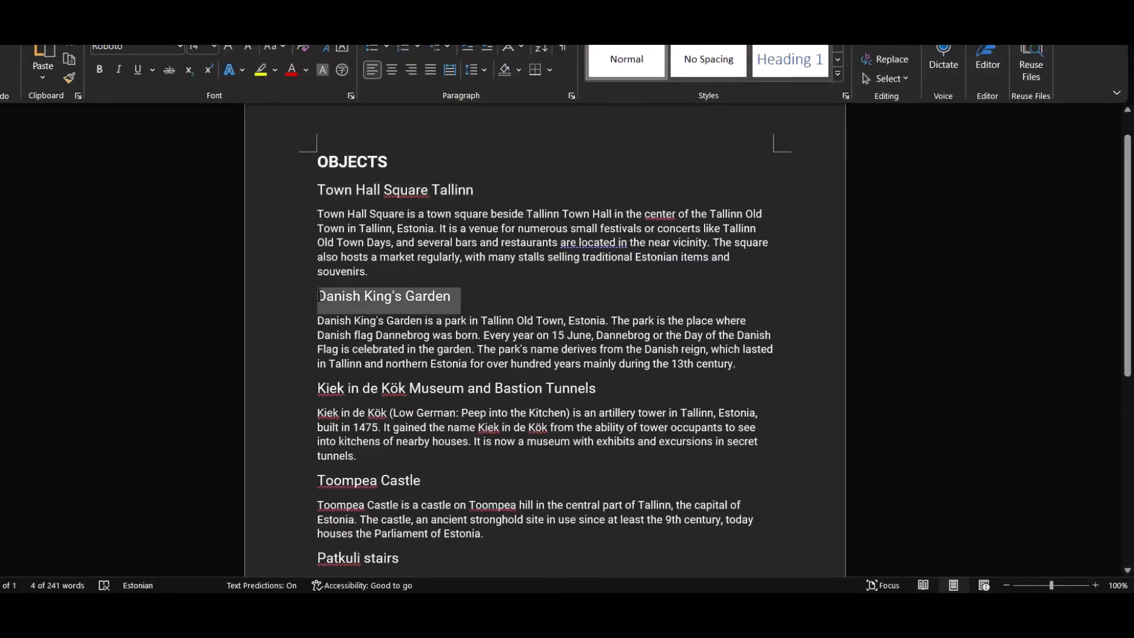
key("ctrl+c")
key("alt+Tab")
left_click_drag(895, 121, 683, 116)
key("ctrl+v")
left_click(719, 145)
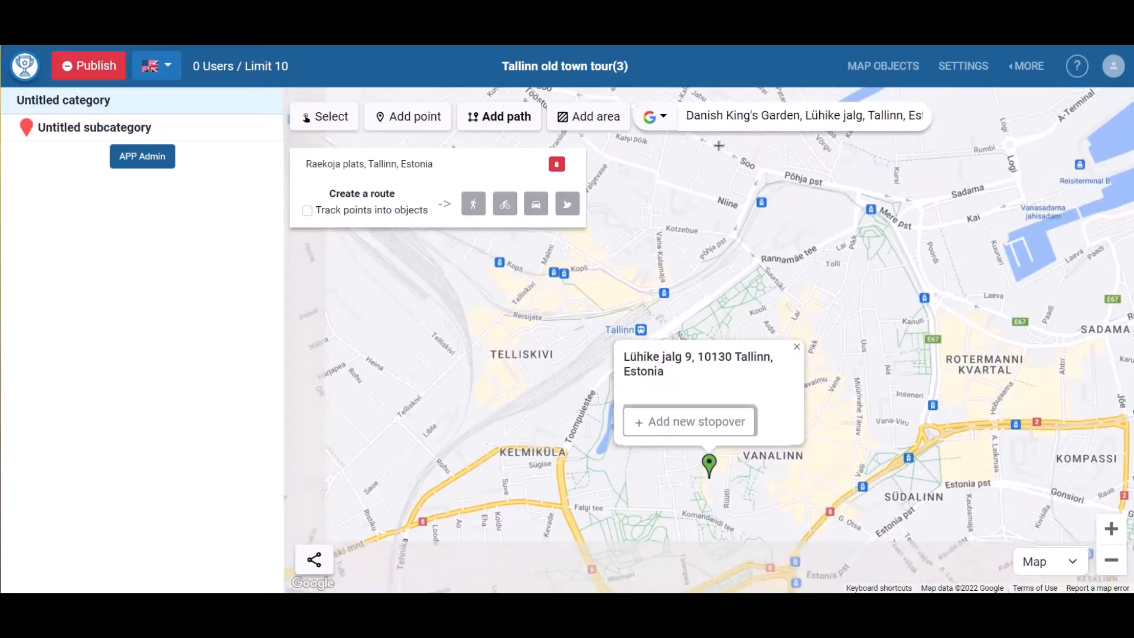
left_click(683, 423)
Copy "Kiek in de Kök Museum and Bastion Tunnels" from the Word document and add that place as the path's next stopover
key("alt+Tab")
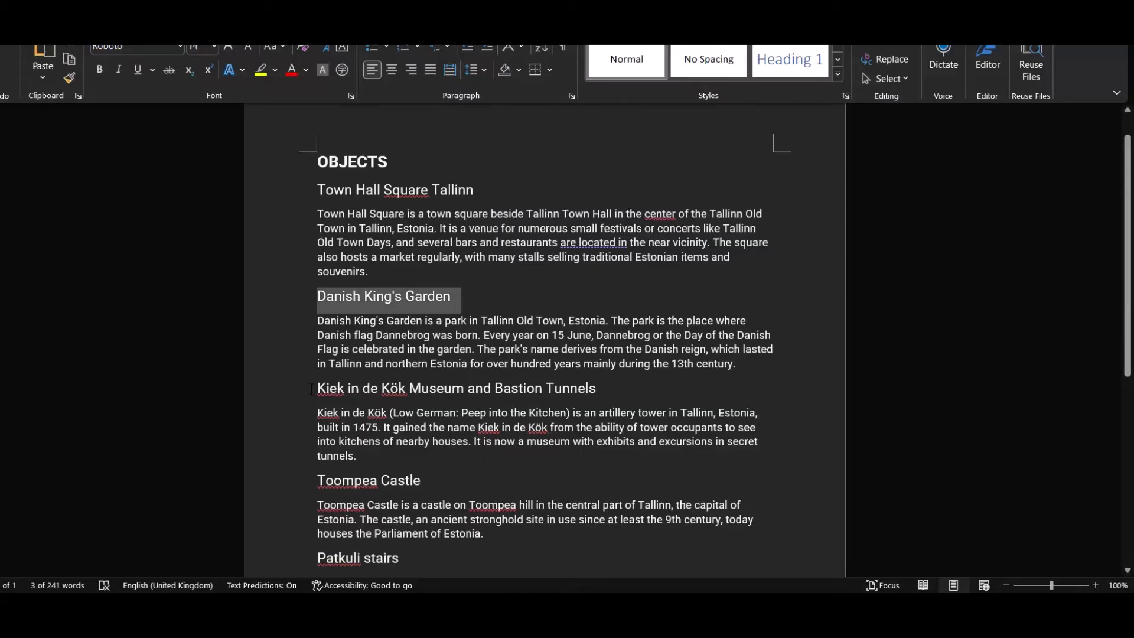
left_click_drag(311, 390, 583, 392)
key("alt+Tab")
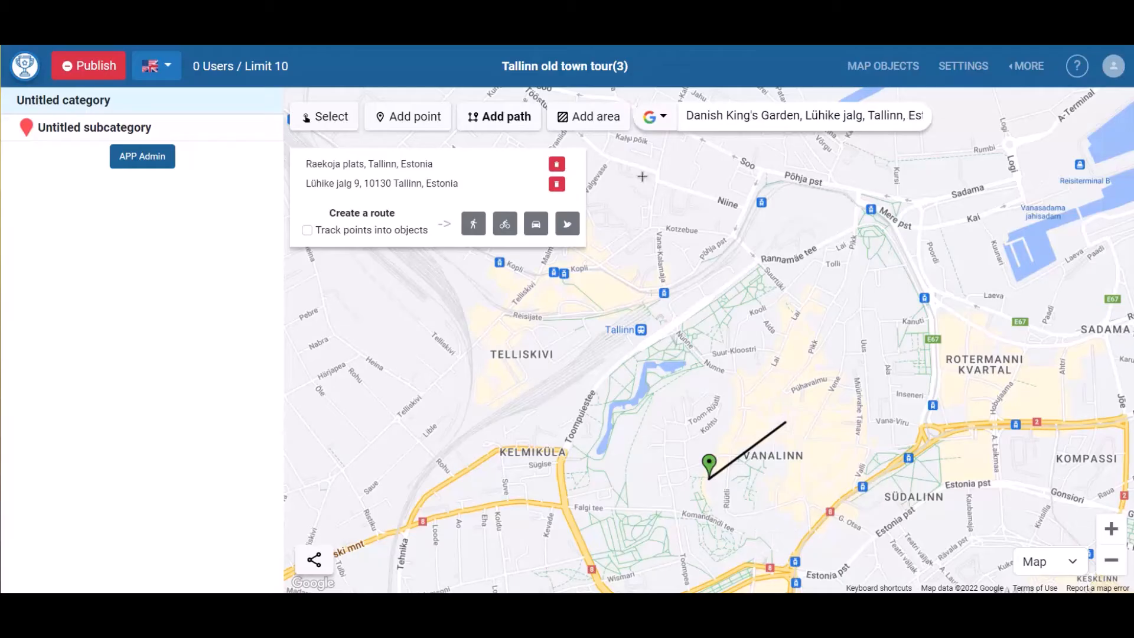
left_click_drag(688, 121, 961, 119)
key("ctrl+v")
left_click(826, 146)
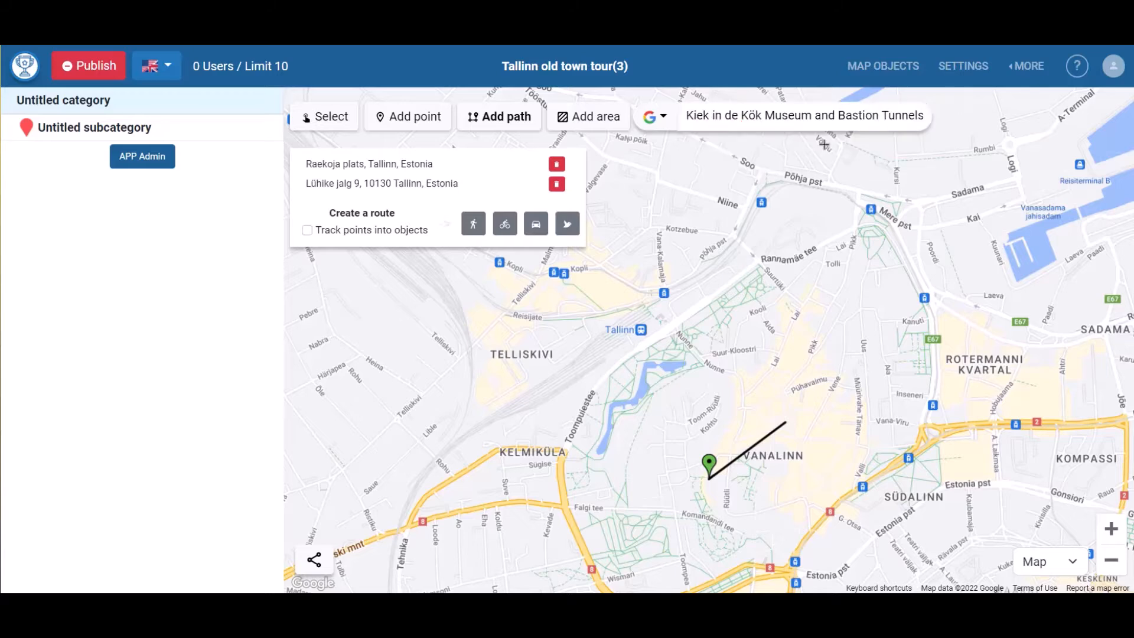
left_click(698, 425)
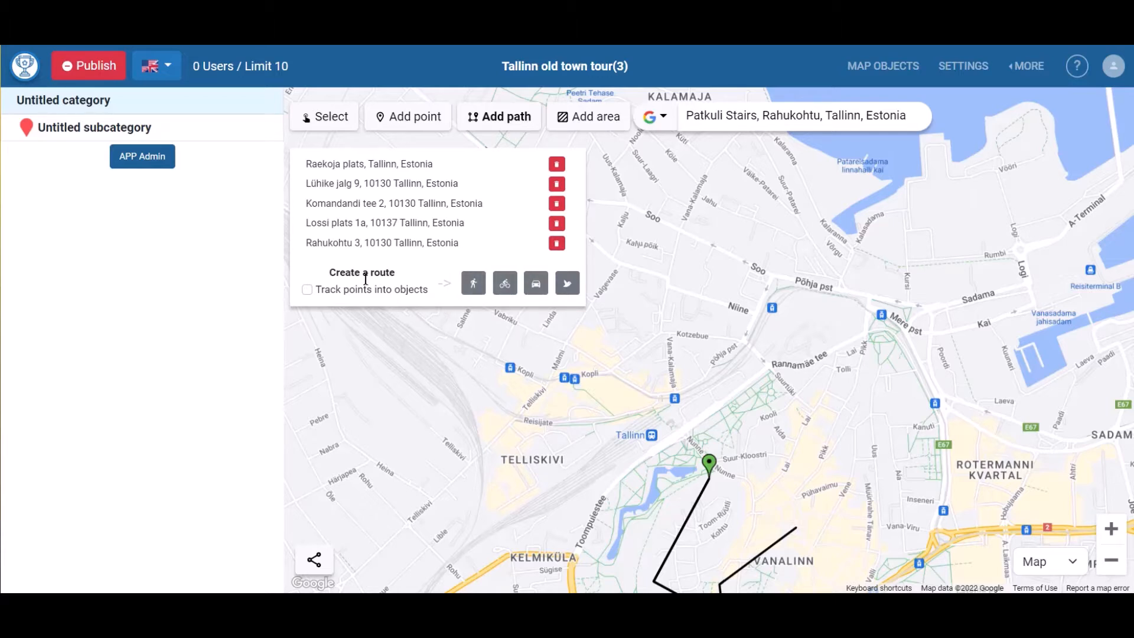
Enable turning track points into objects and create a walking route through the listed stopovers
left_click(307, 290)
left_click_drag(706, 499, 675, 318)
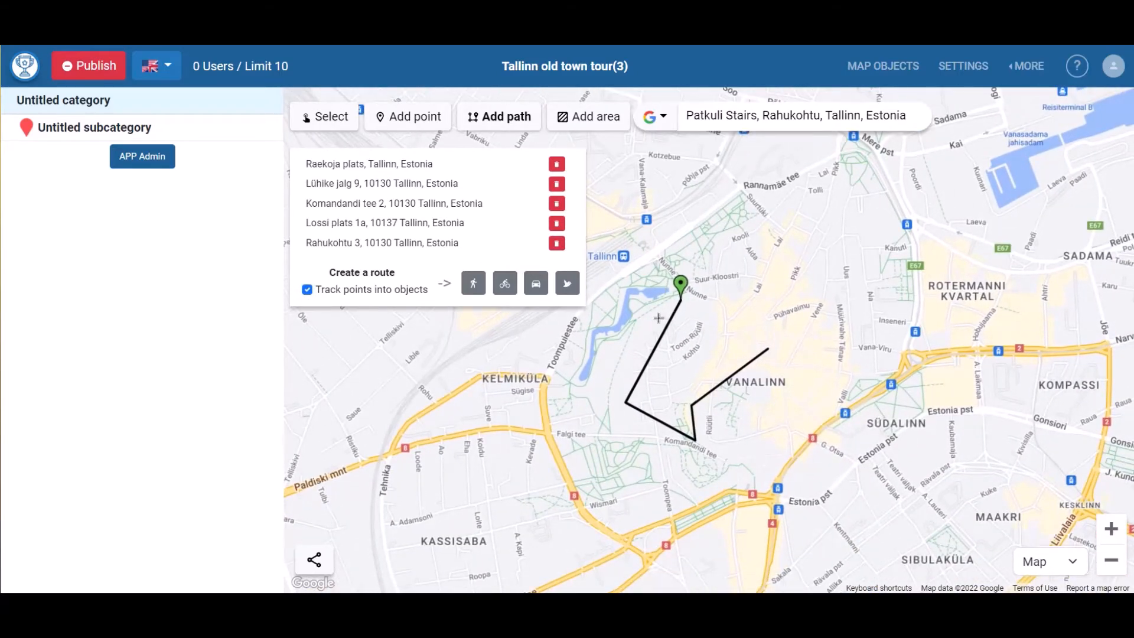
left_click(473, 290)
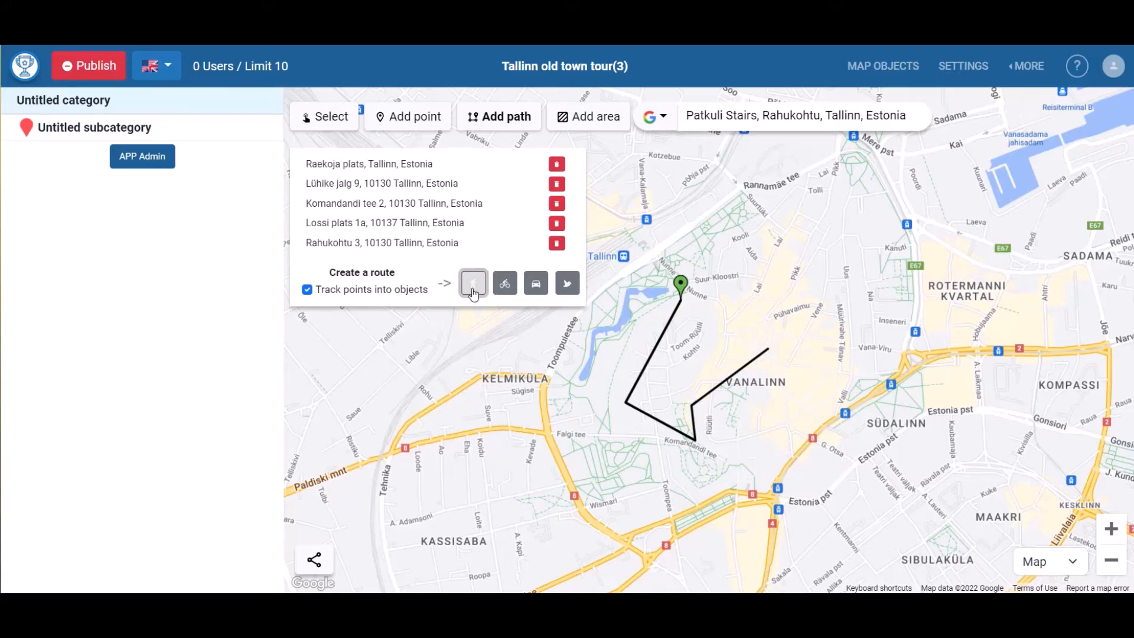
Name the walking route "Old Town Tour" and save it with an empty description
left_click(414, 114)
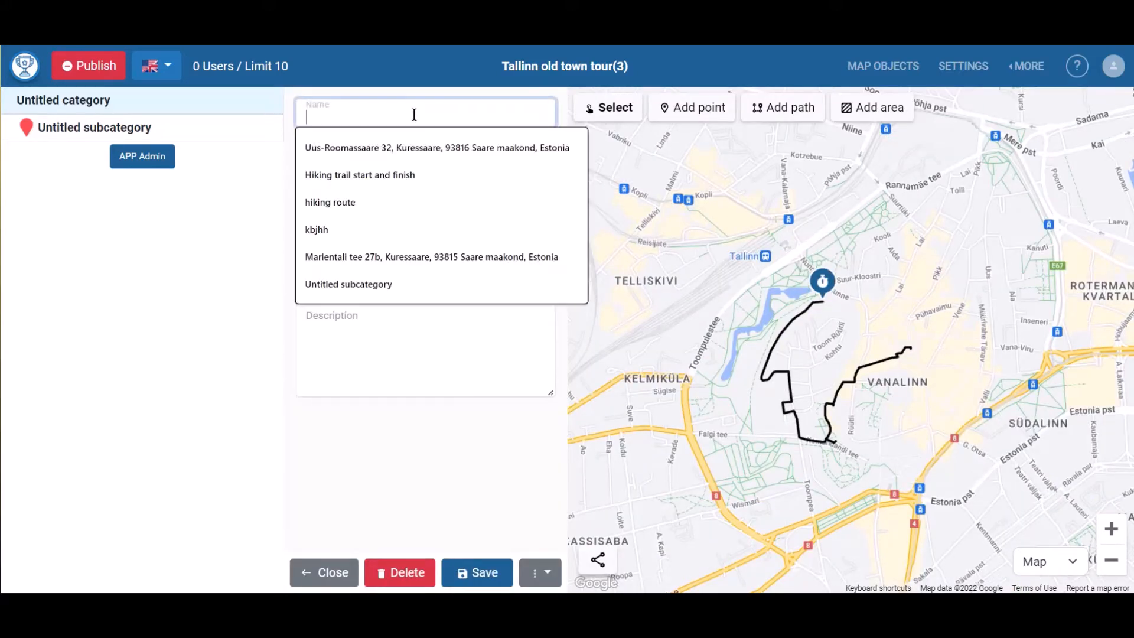
type("Old")
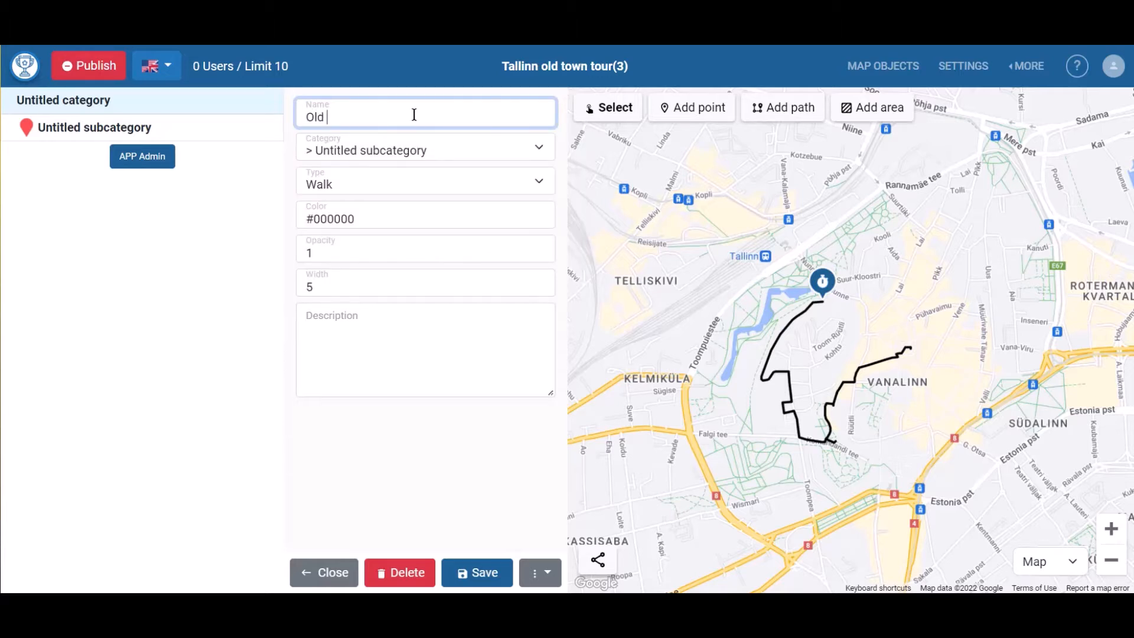
type(" Town Tour")
left_click(390, 330)
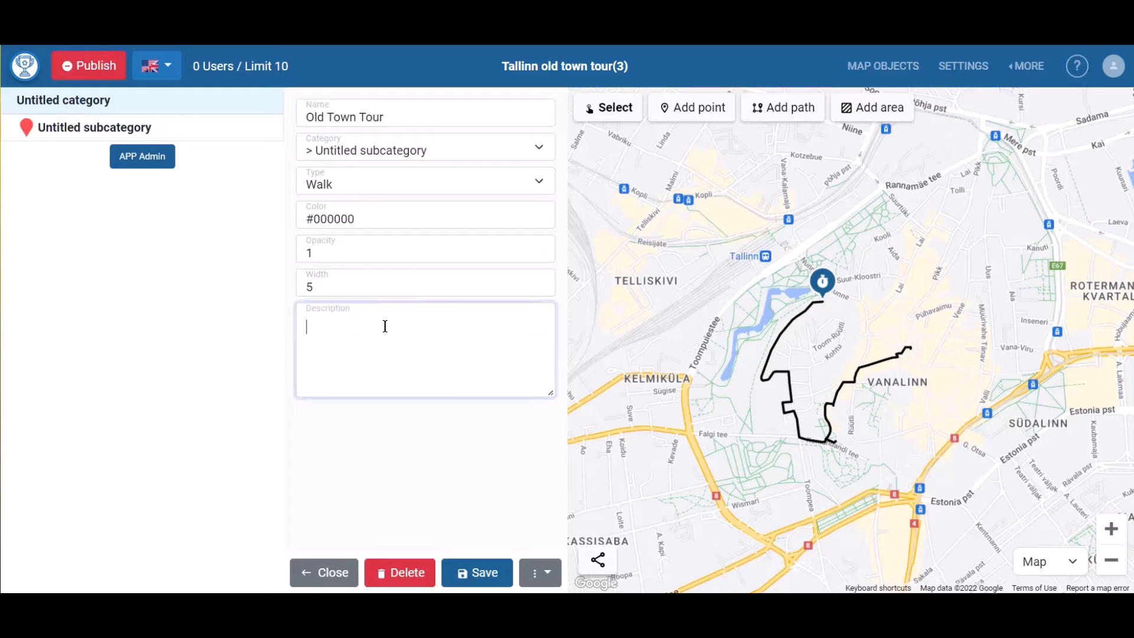
left_click(481, 573)
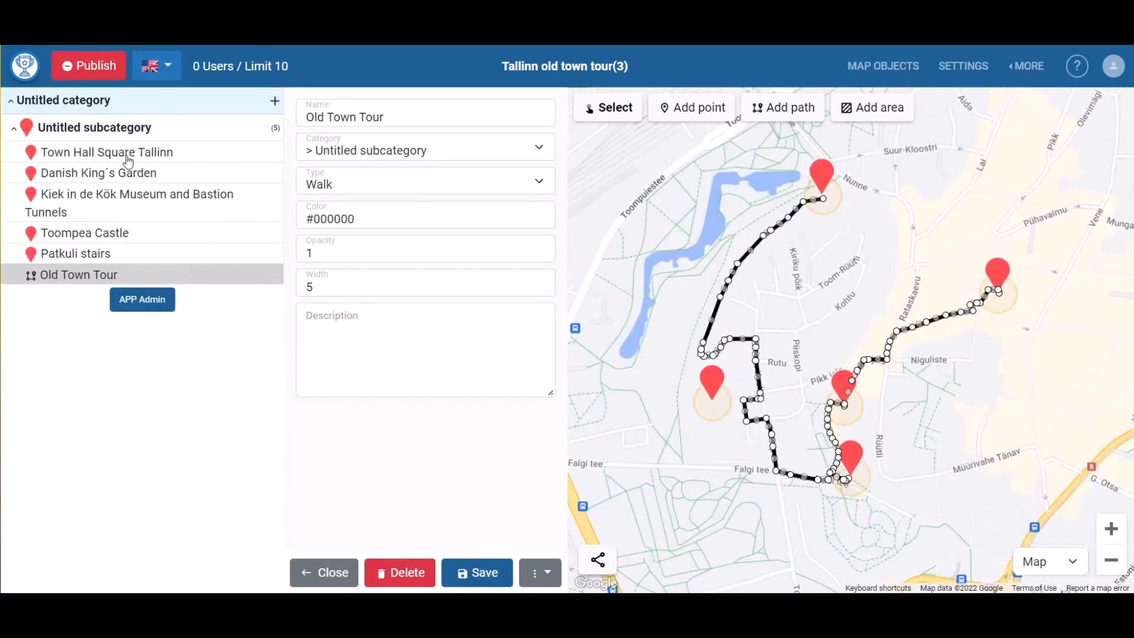
Paste the description into the Town Hall Square Tallinn point and add the downloaded town square photo as its image
left_click(127, 154)
left_click(340, 262)
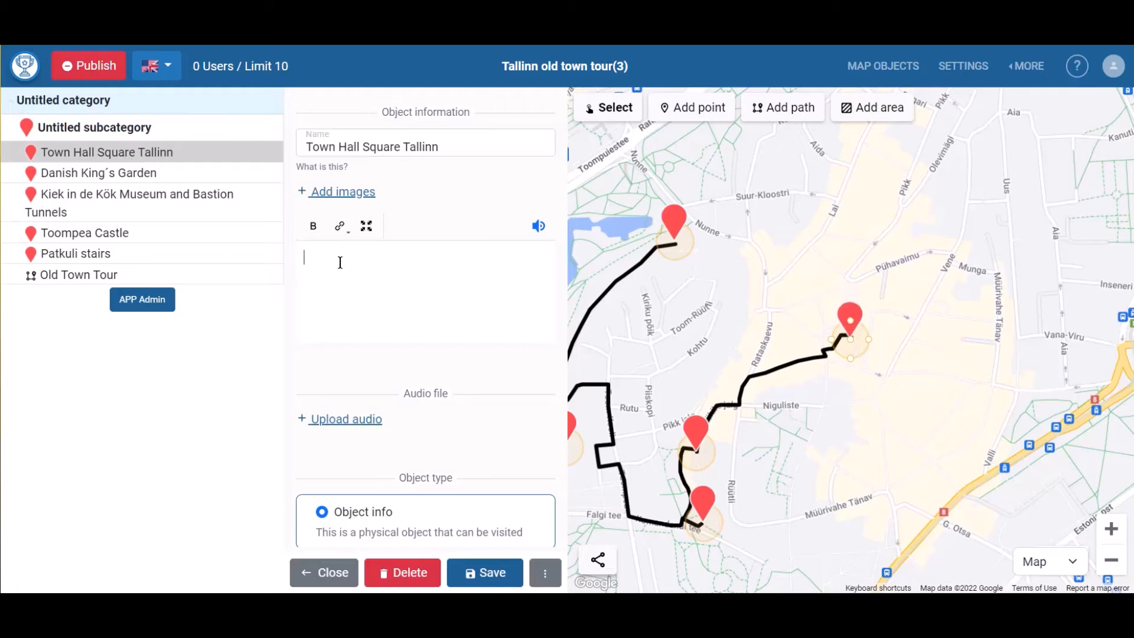
key("ctrl+v")
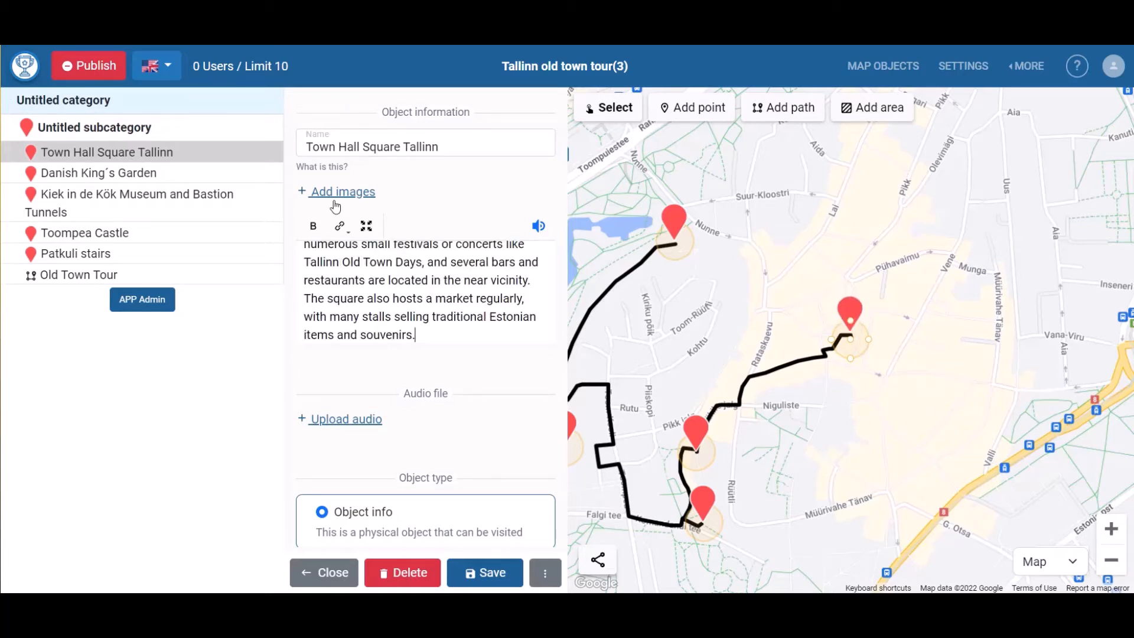
left_click(333, 192)
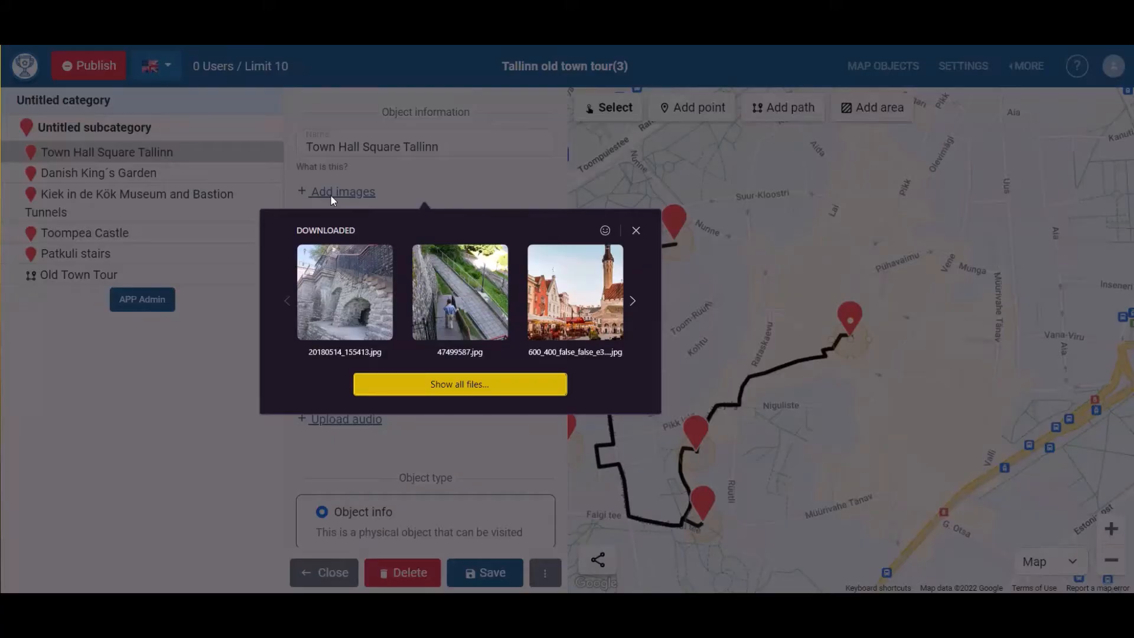
left_click(543, 302)
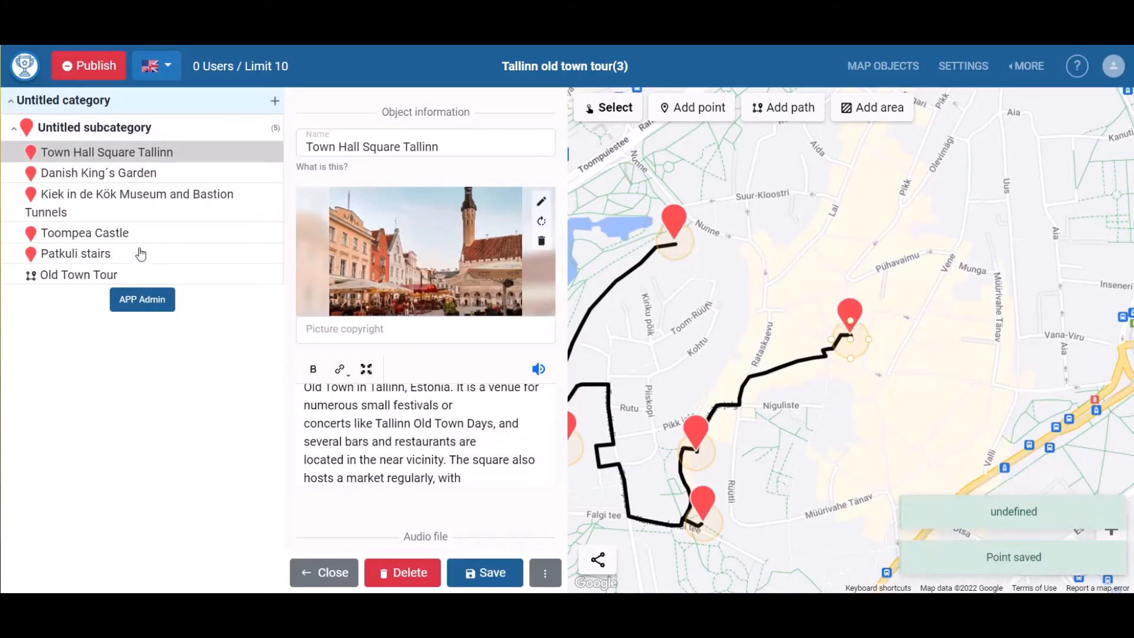
Add the image 20180514_155413.jpg to the Patkuli stairs point
left_click(141, 254)
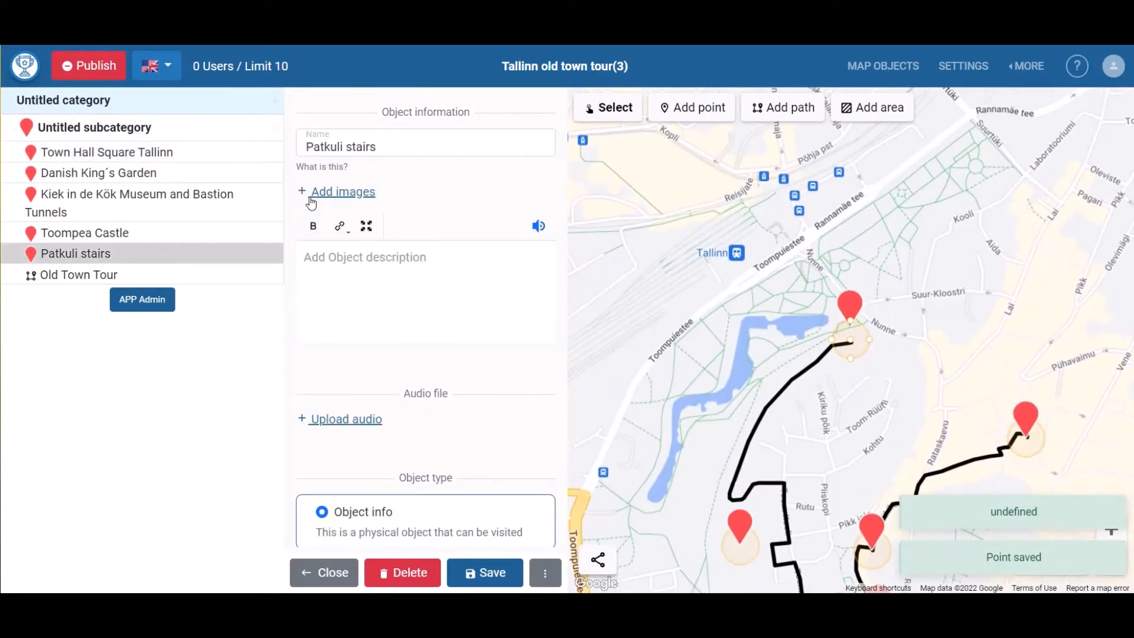
left_click(311, 197)
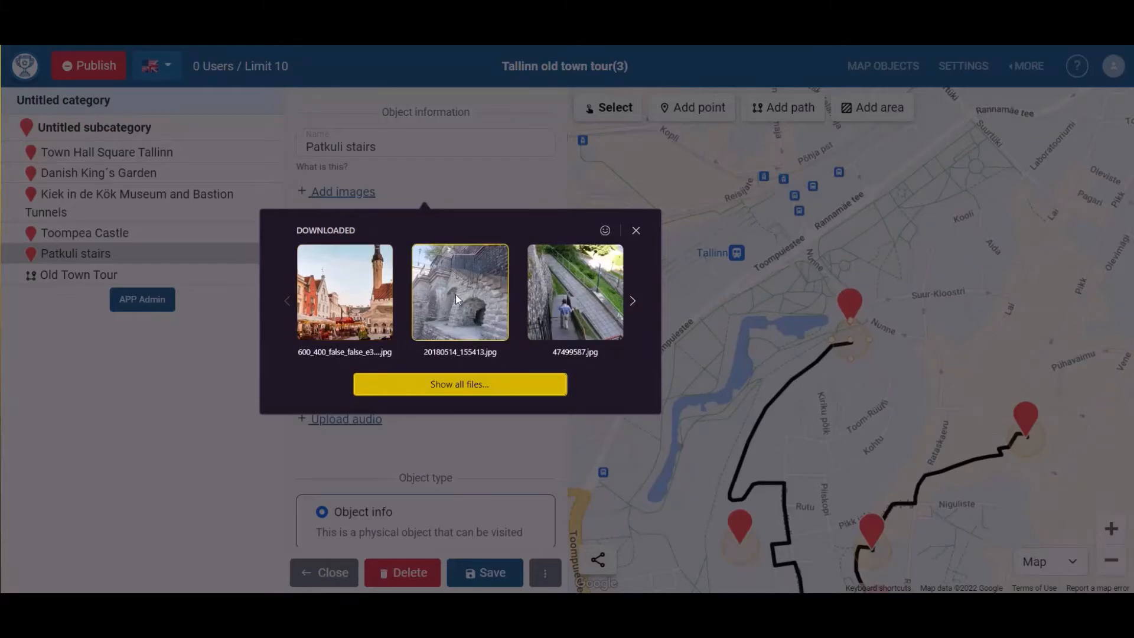
left_click(455, 294)
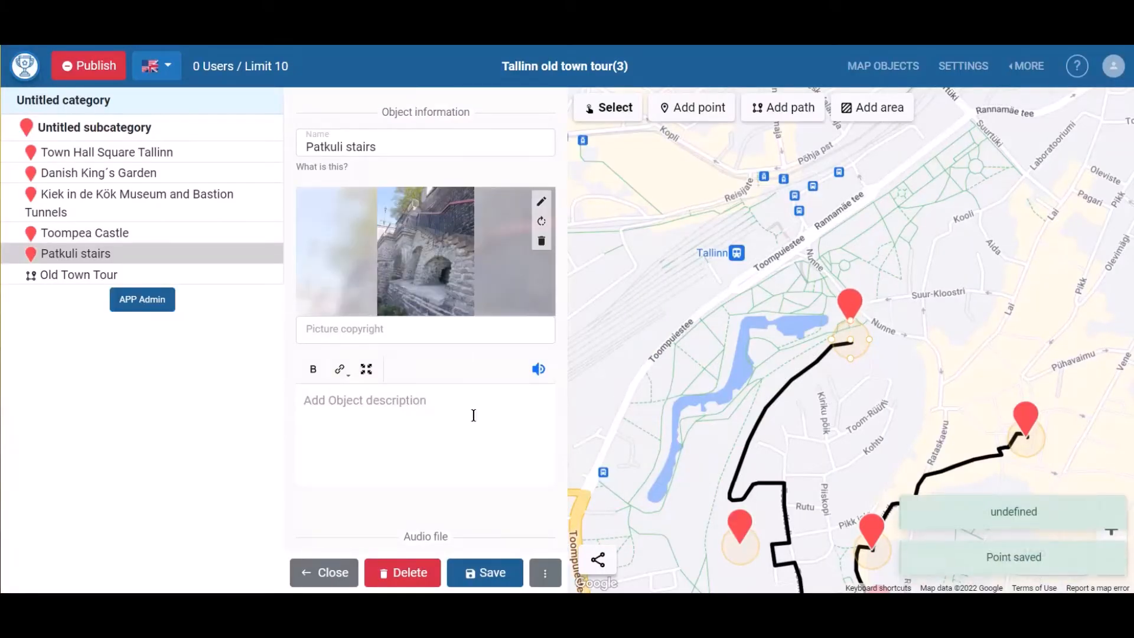
Upload the photo 47499587.jpg to the gallery of the Patkuli stairs point
left_click(545, 573)
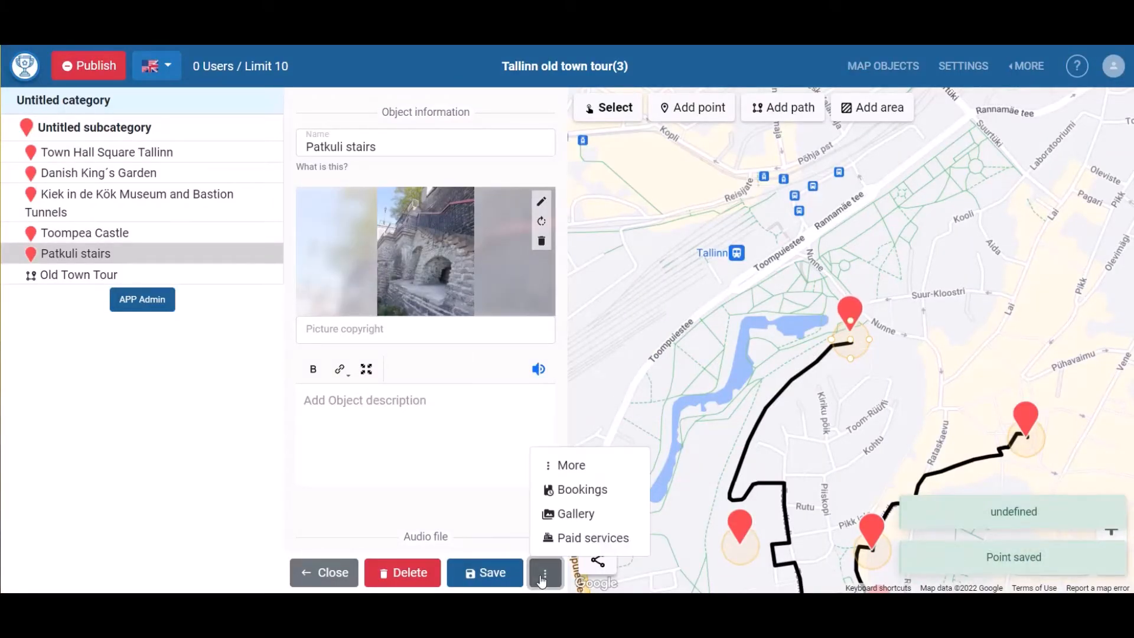
left_click(567, 517)
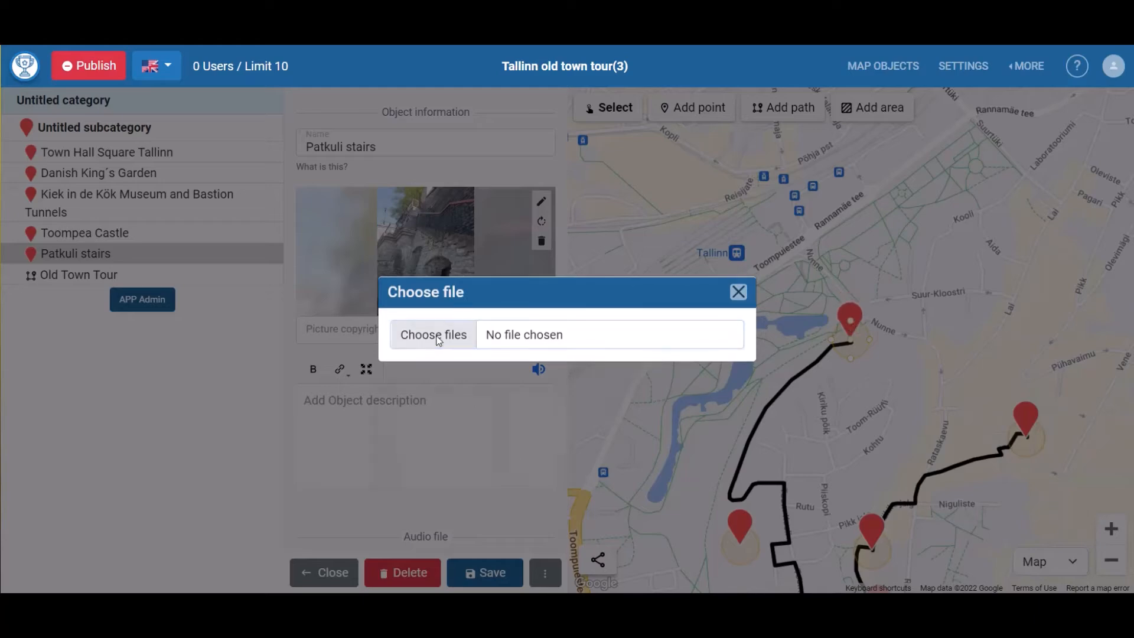
left_click(437, 335)
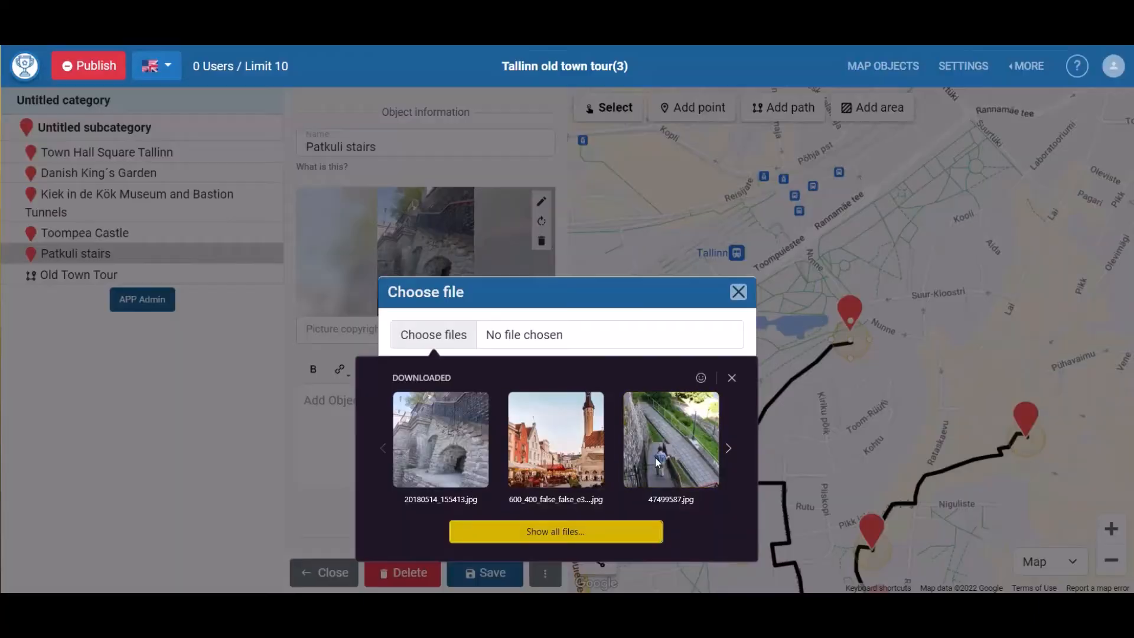
left_click(655, 458)
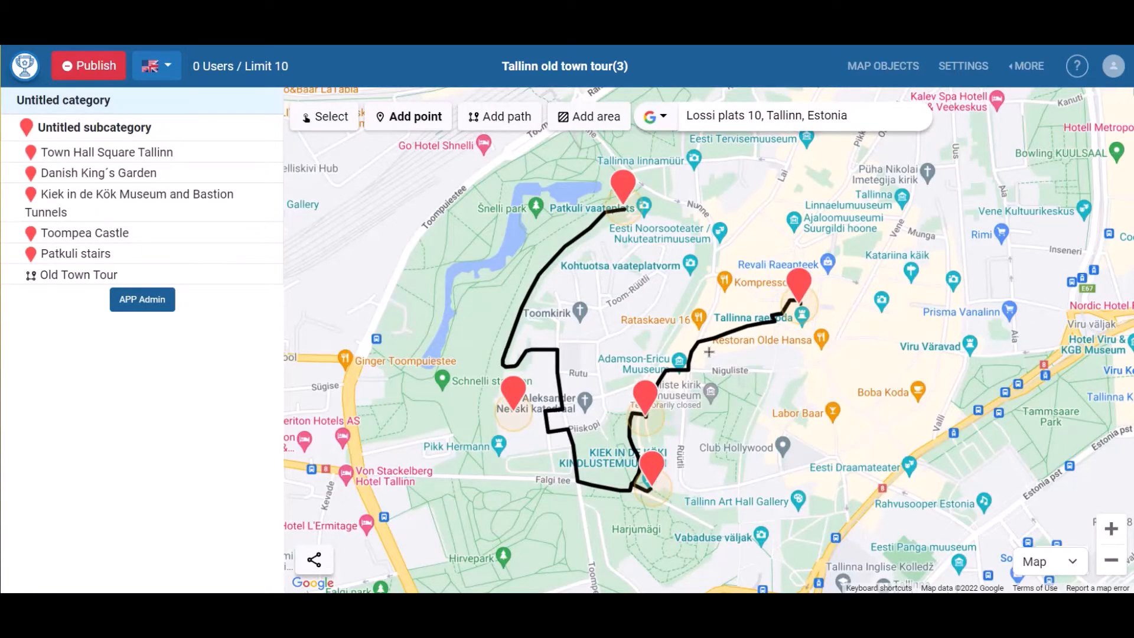
Place a new point on the route at Rataskaevu plats
scroll(712, 348, "up", 1)
scroll(712, 348, "up", 3)
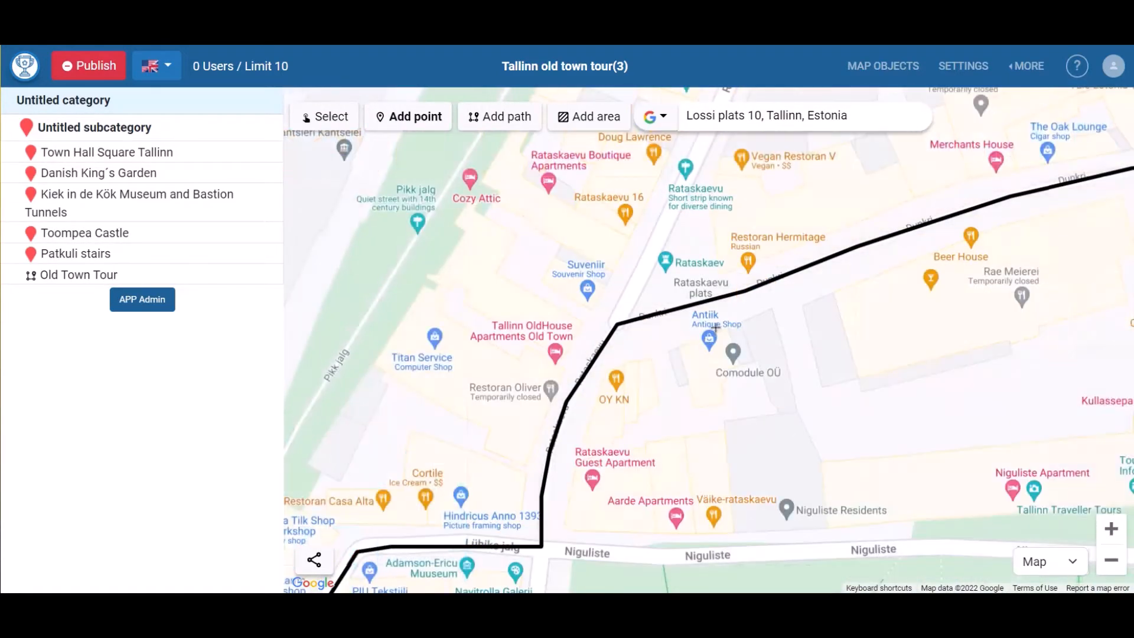
left_click_drag(724, 316, 712, 369)
left_click(697, 349)
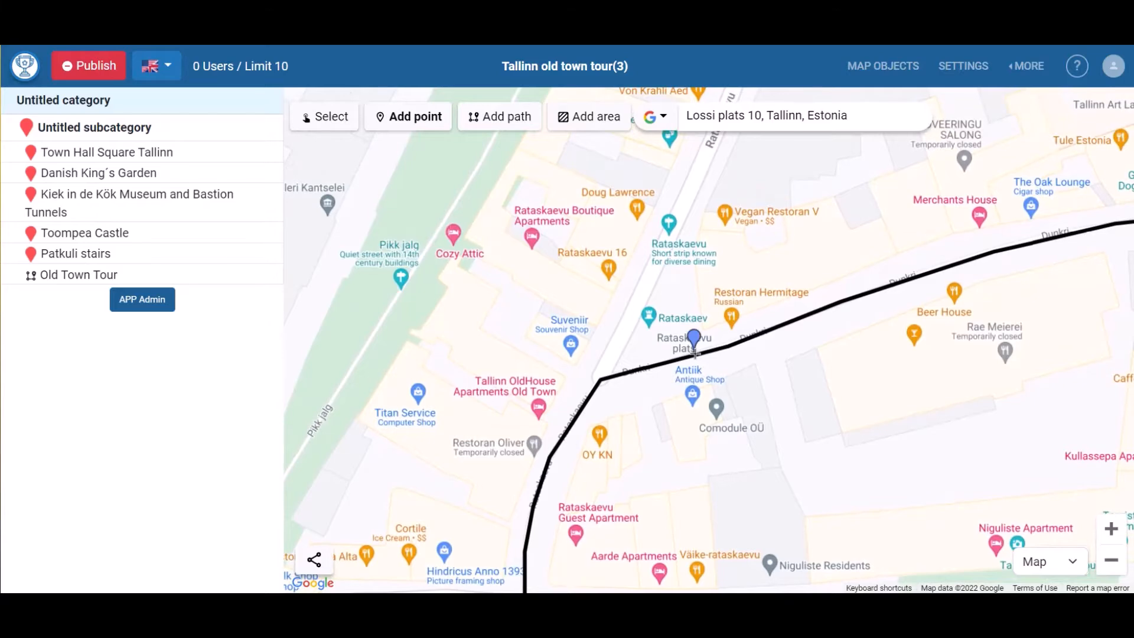
Name the new point "Legend no 1 - The Devil's Wedding" and fill its description with that legend's text from the Word document
left_click_drag(410, 153, 271, 159)
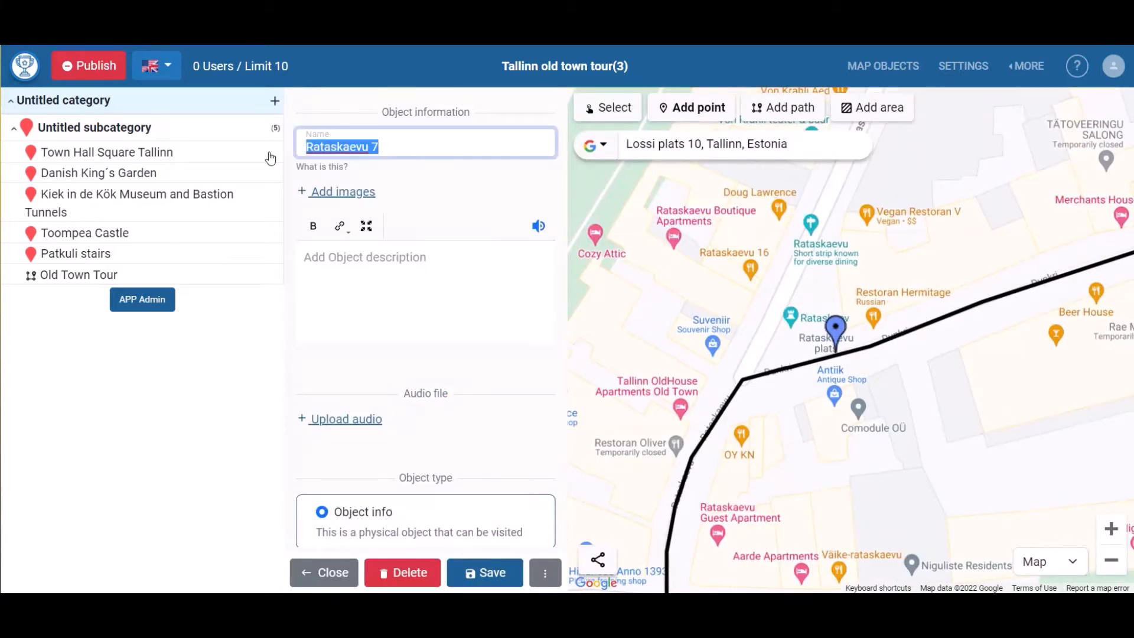
type("Legend no 1 - The Devil's Wedding")
key("alt+Tab")
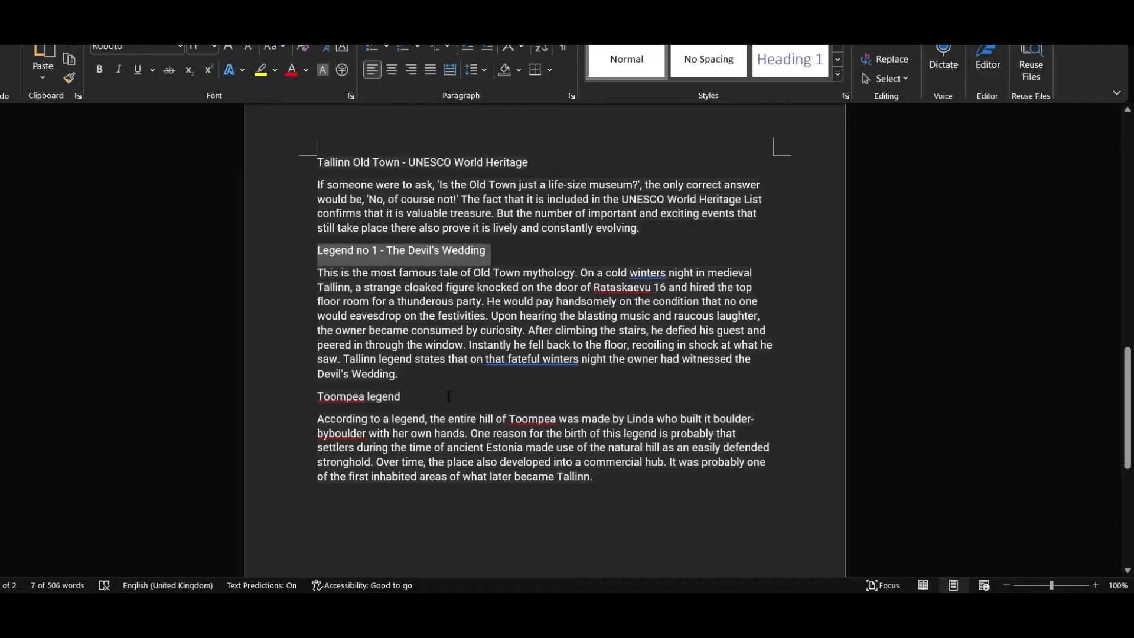
triple_click(389, 362)
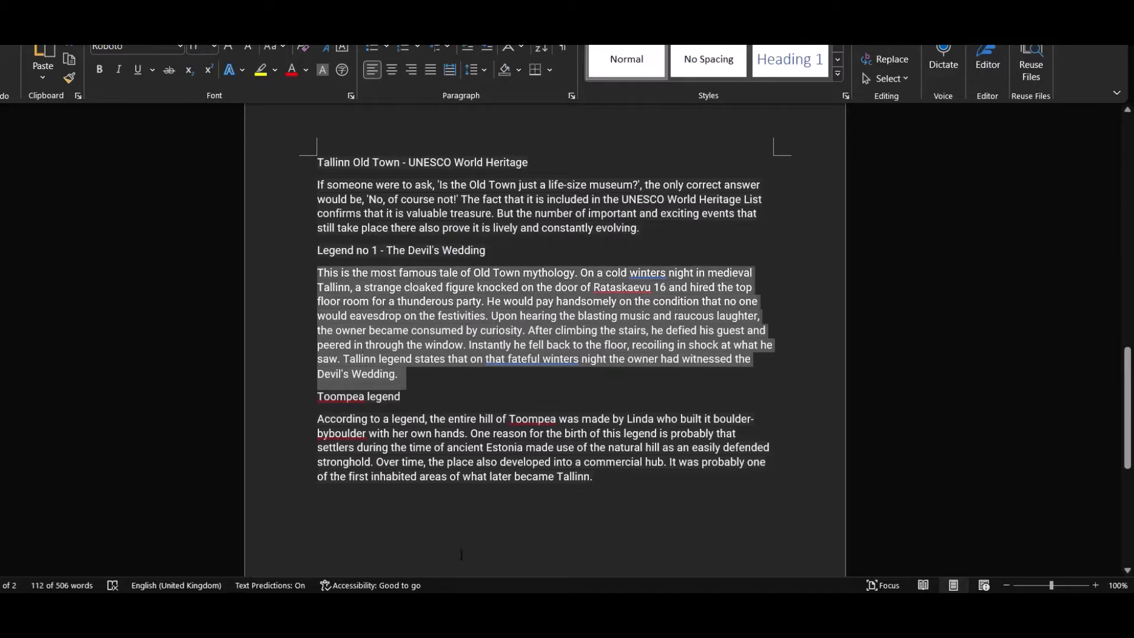
key("alt+Tab")
left_click(380, 293)
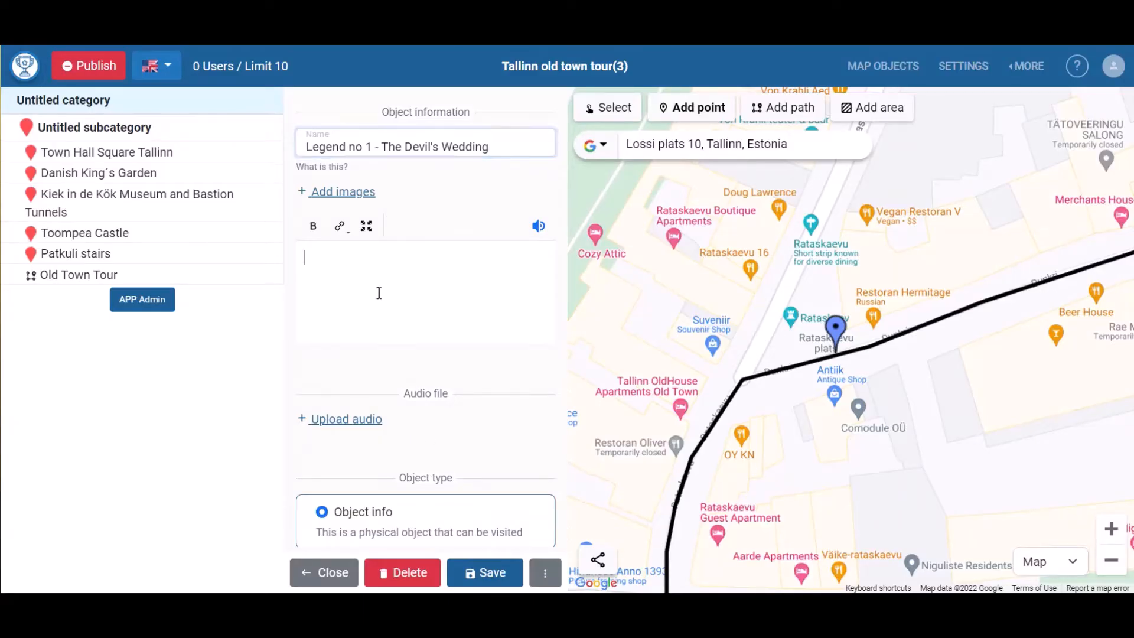
key("ctrl+v")
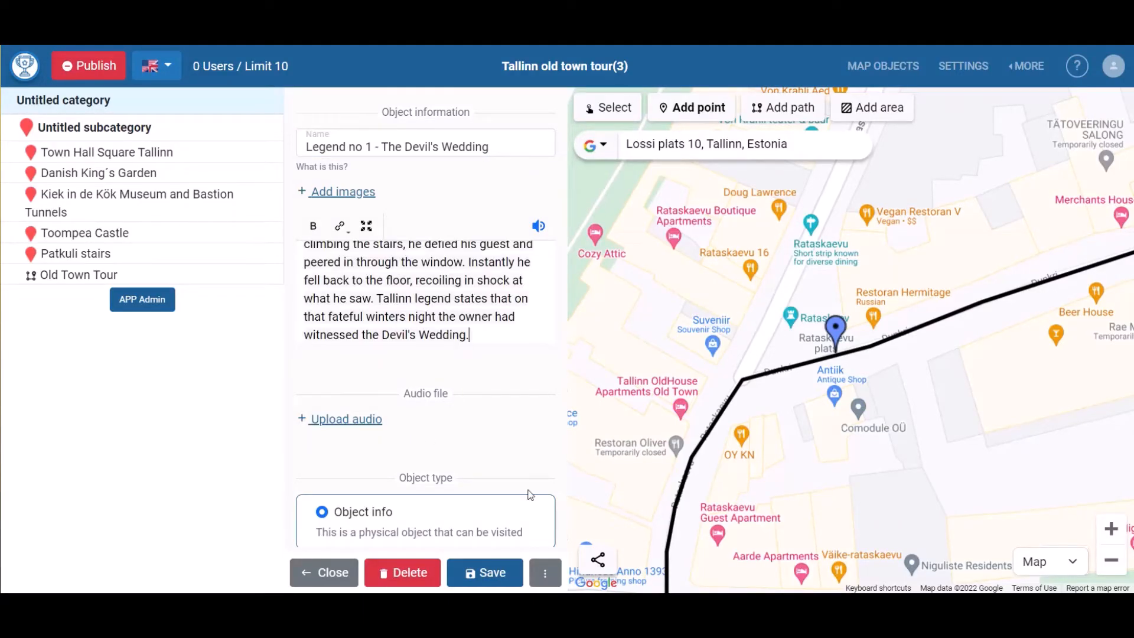
Set the object type of the Devil's Wedding point to Area info
scroll(530, 496, "down", 4)
left_click(323, 352)
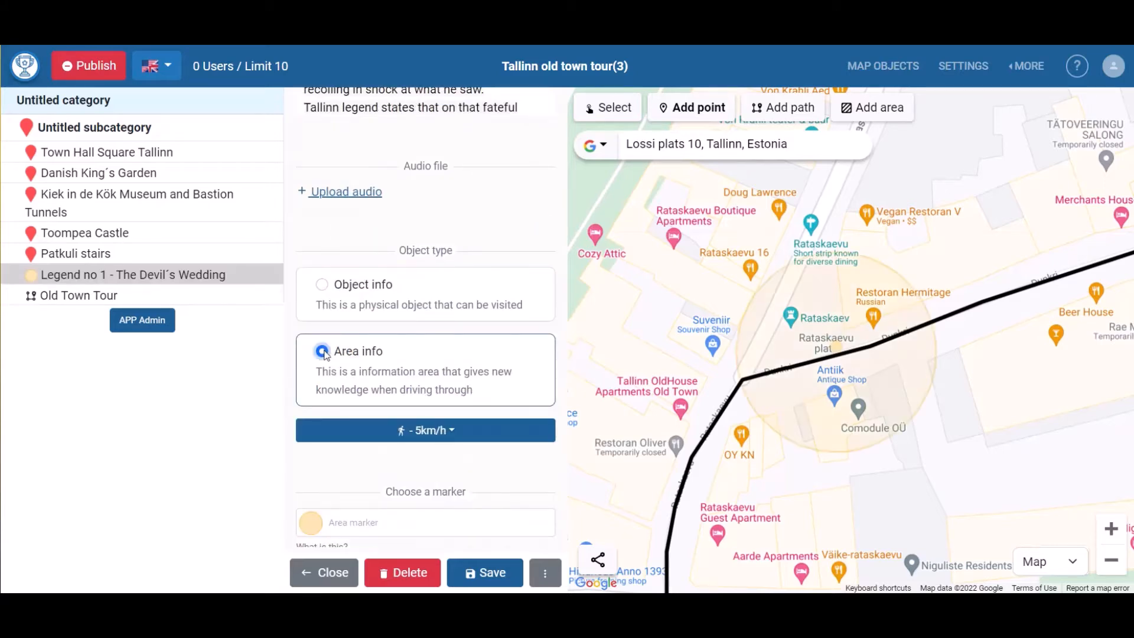
Place a new point on the route at Lossi plats and name it "Toompea legend", using the heading from the Word document
scroll(690, 461, "down", 2)
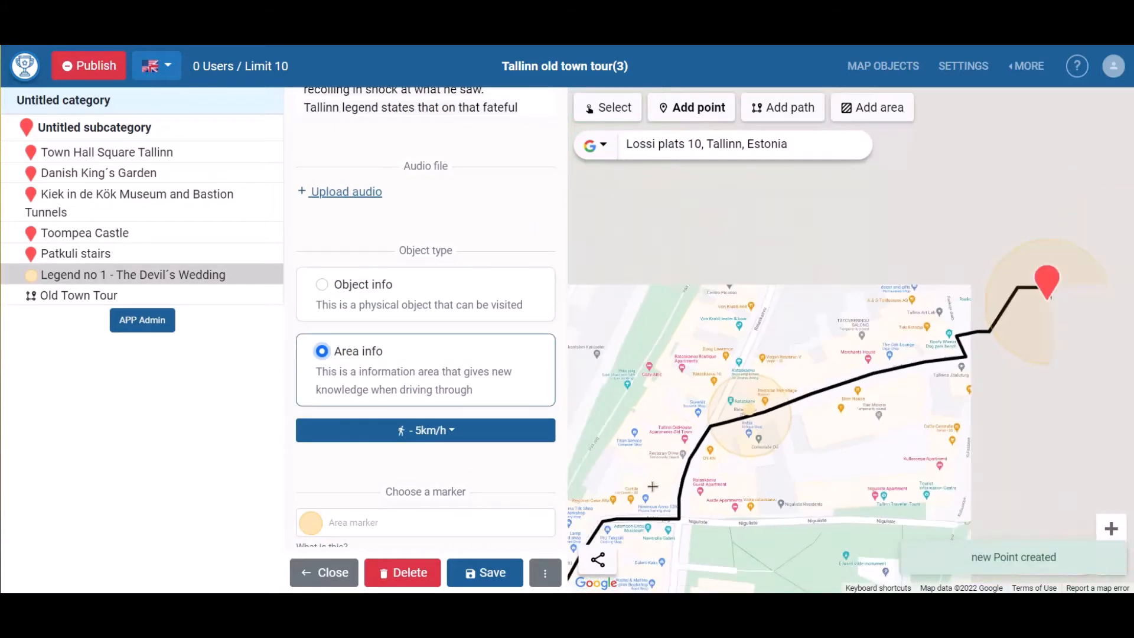
left_click_drag(651, 486, 851, 317)
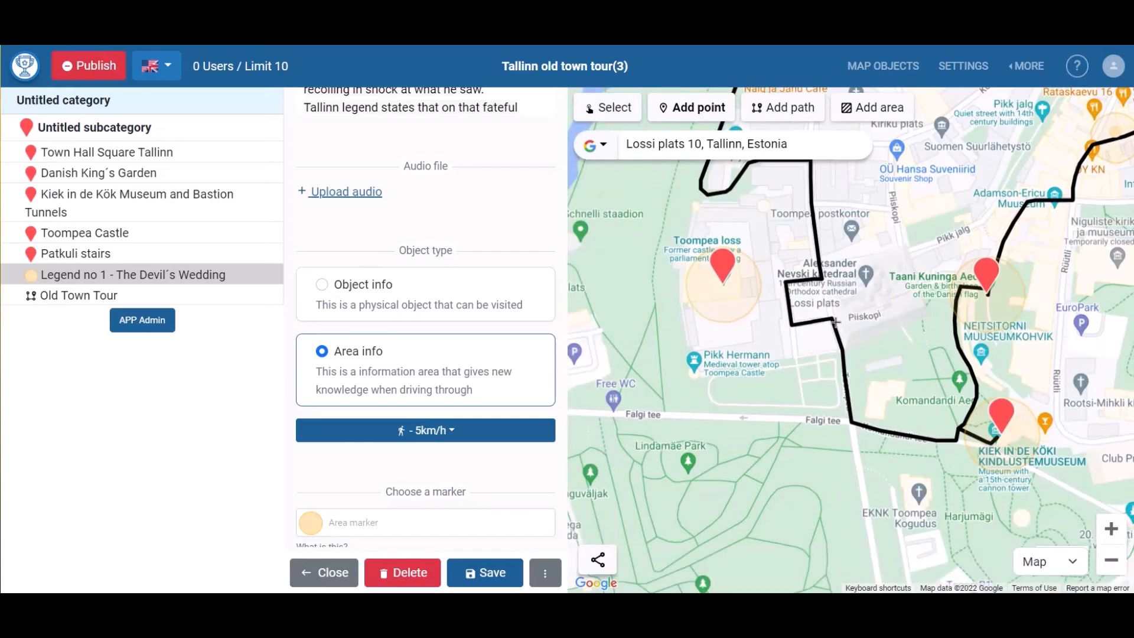
left_click(835, 320)
left_click(500, 608)
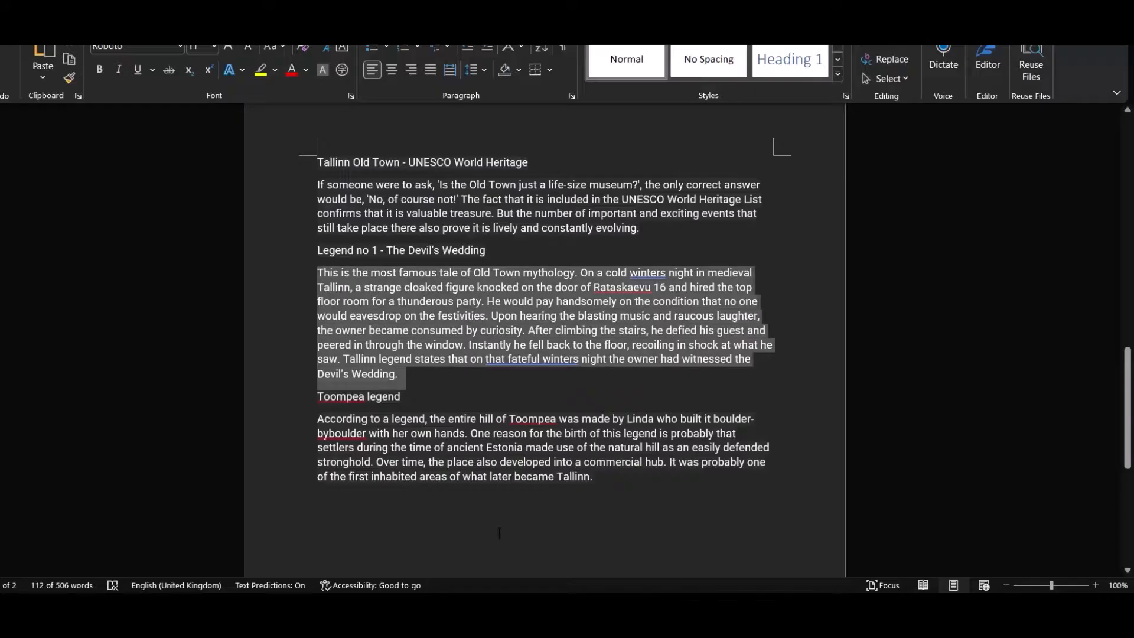
left_click_drag(407, 397, 303, 400)
key("alt+Tab")
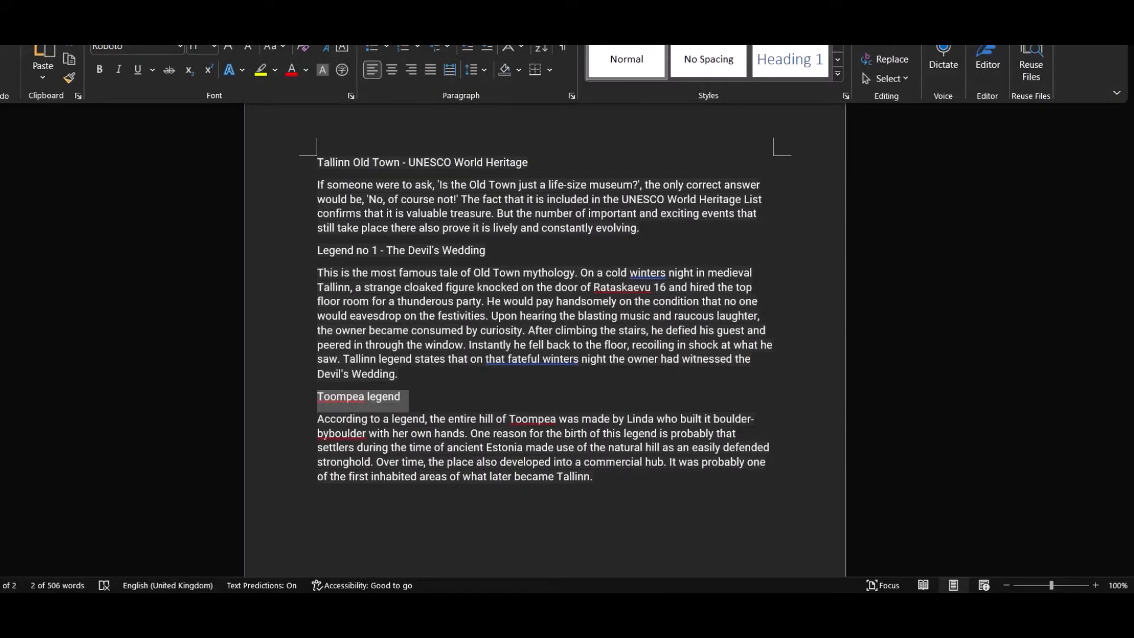
scroll(436, 327, "up", 4)
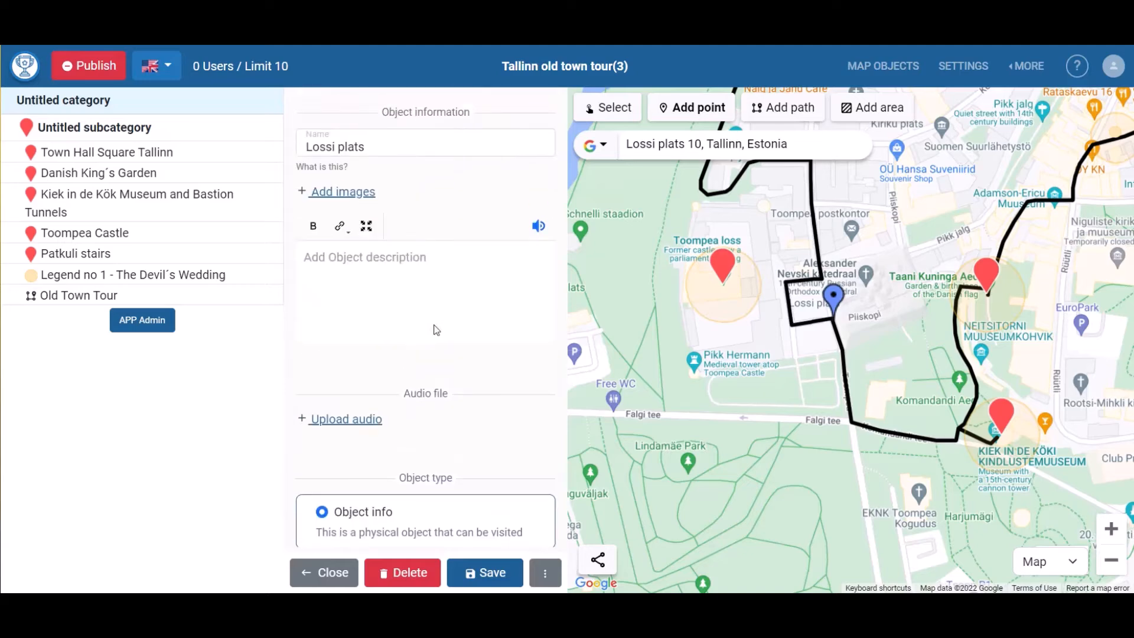
triple_click(378, 147)
type("Toompea legend")
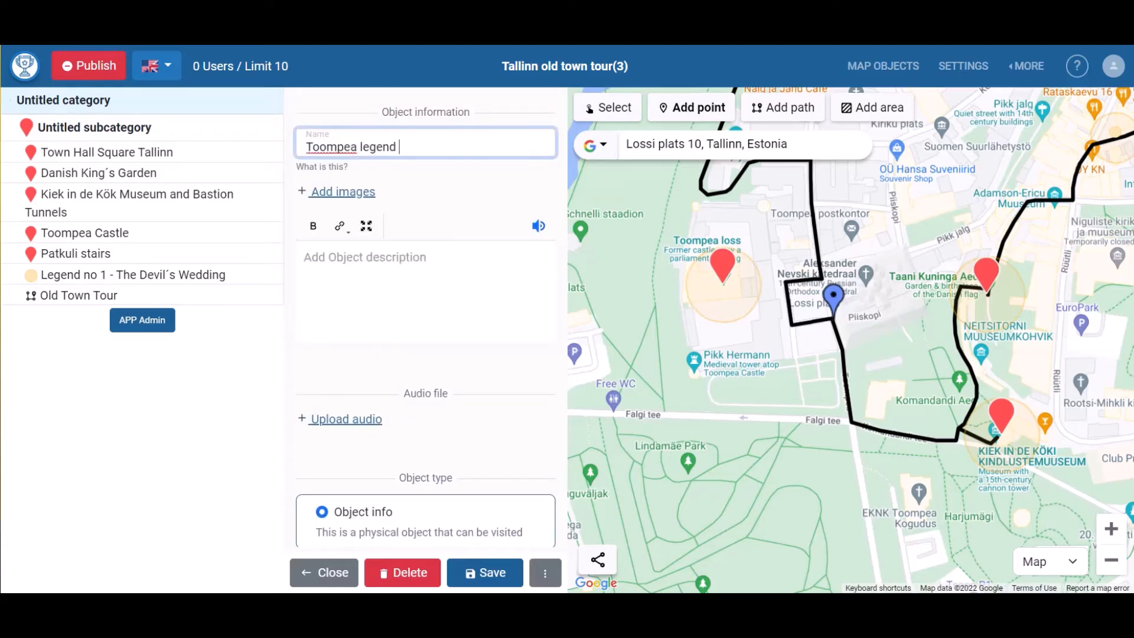
Copy the Toompea legend paragraph from the Word document into the new point's description
key("alt+Tab")
left_click_drag(609, 495, 310, 424)
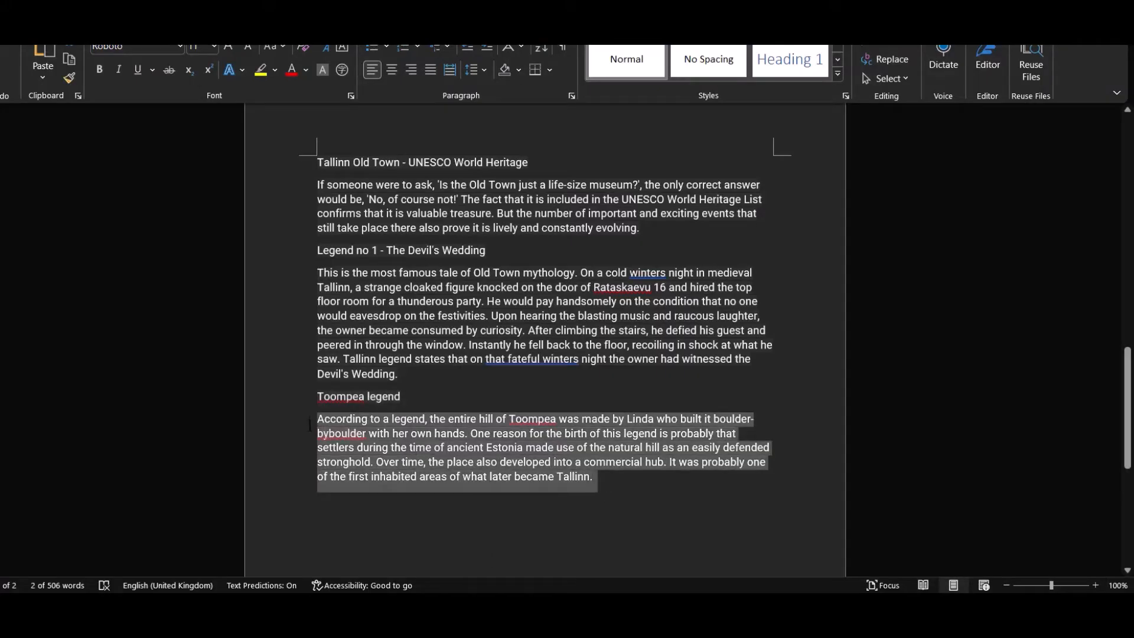
key("alt+Tab")
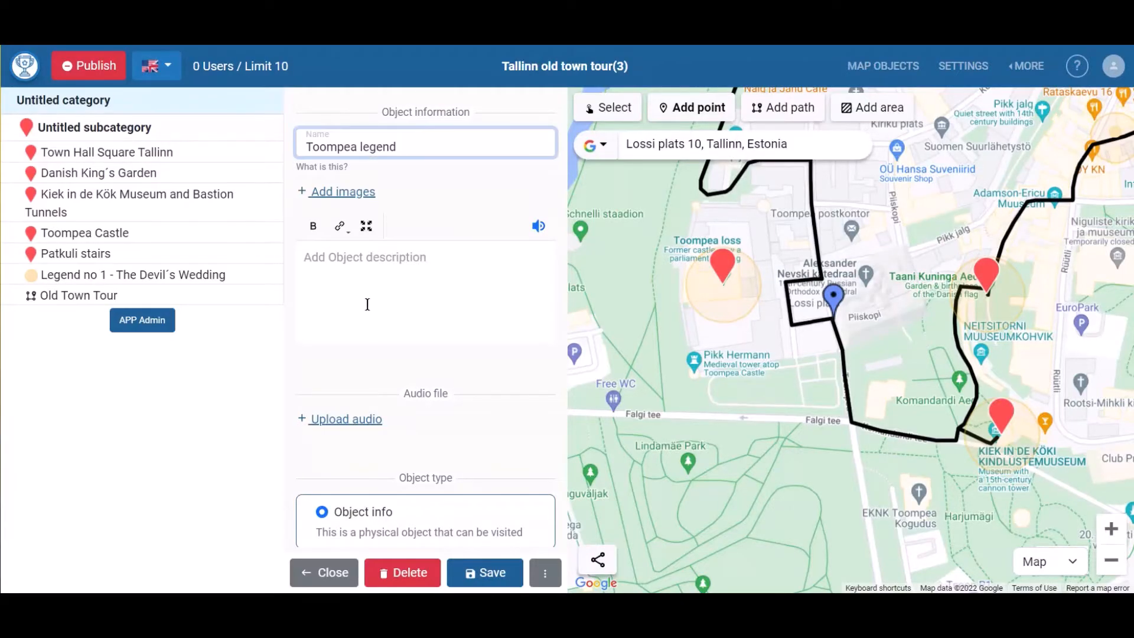
left_click(358, 287)
key("ctrl+v")
Set the object type of the Toompea legend point to Area info and save the point
scroll(342, 355, "down", 3)
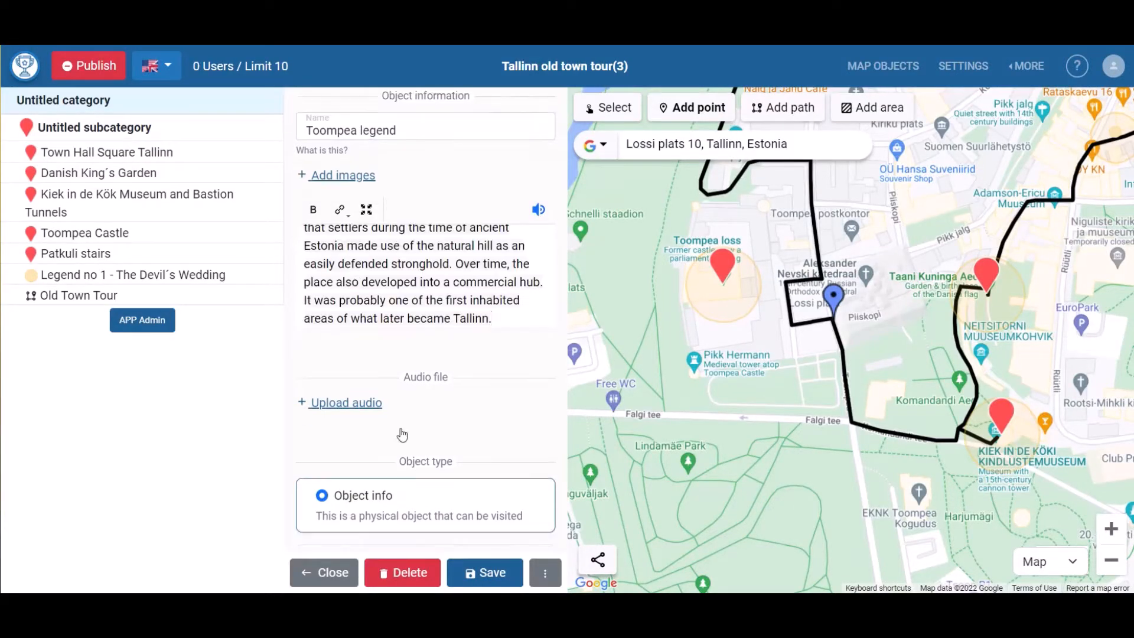
left_click(323, 353)
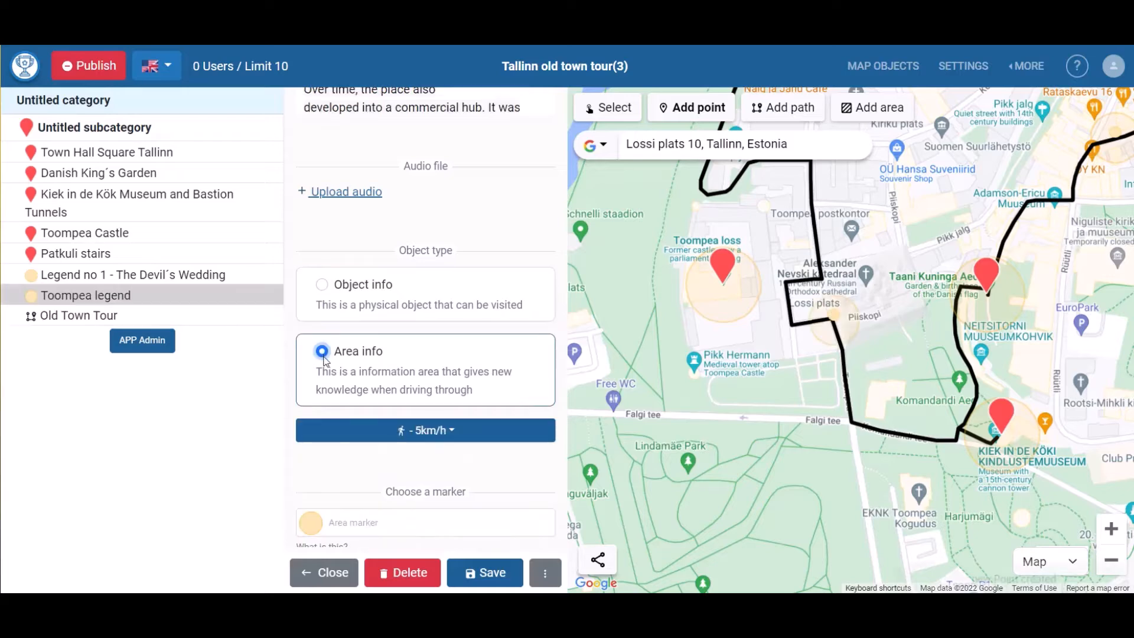
left_click(498, 579)
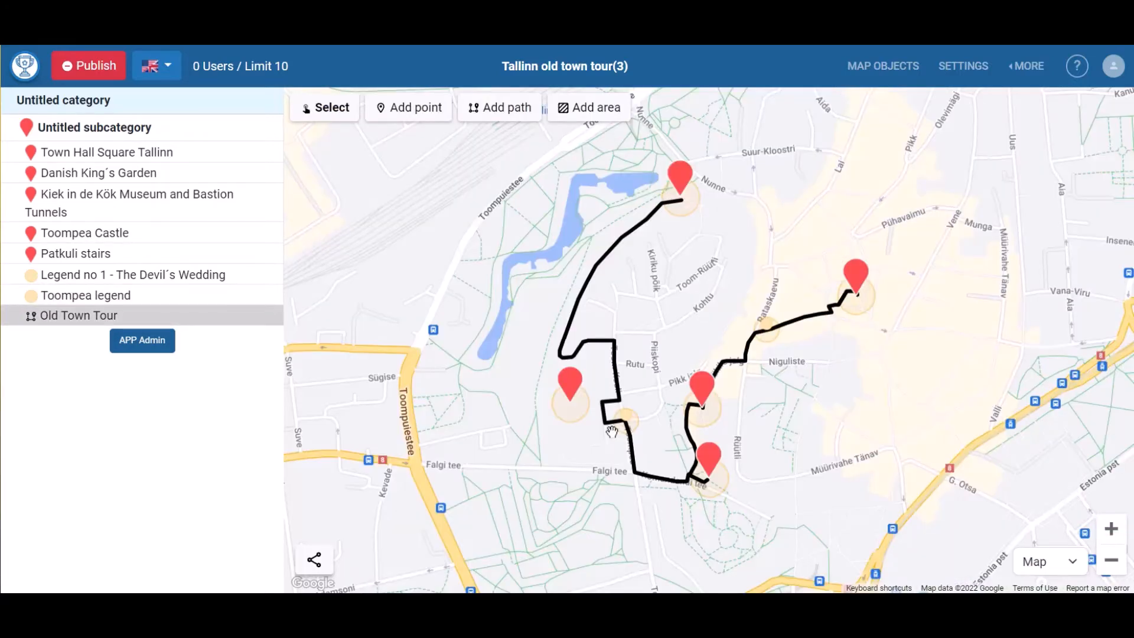
scroll(640, 429, "up", 2)
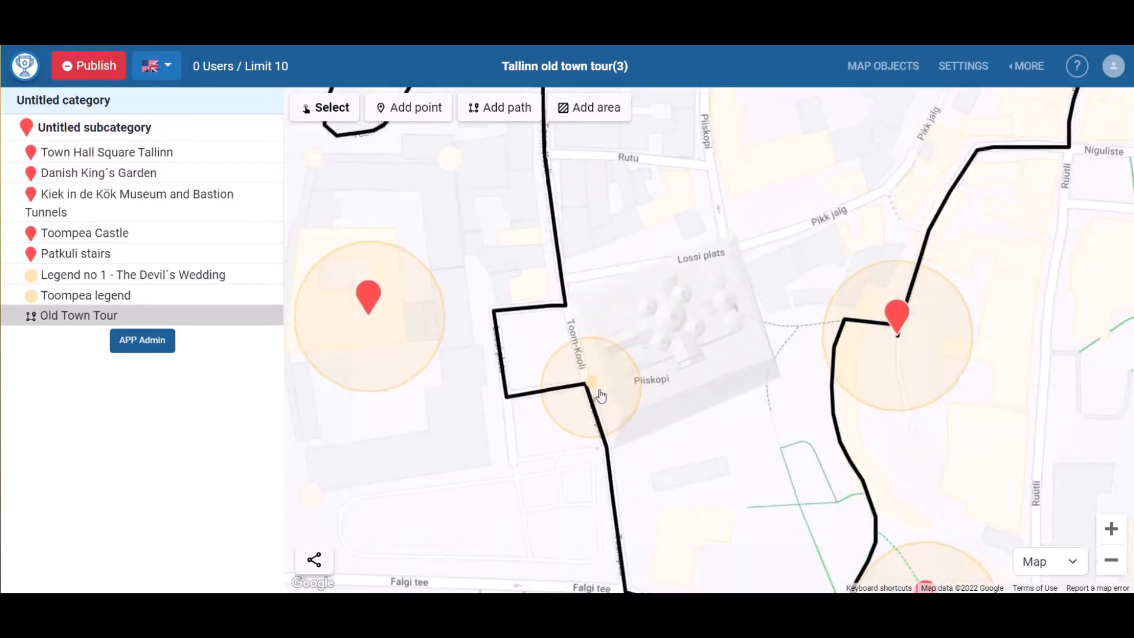
left_click_drag(742, 387, 506, 555)
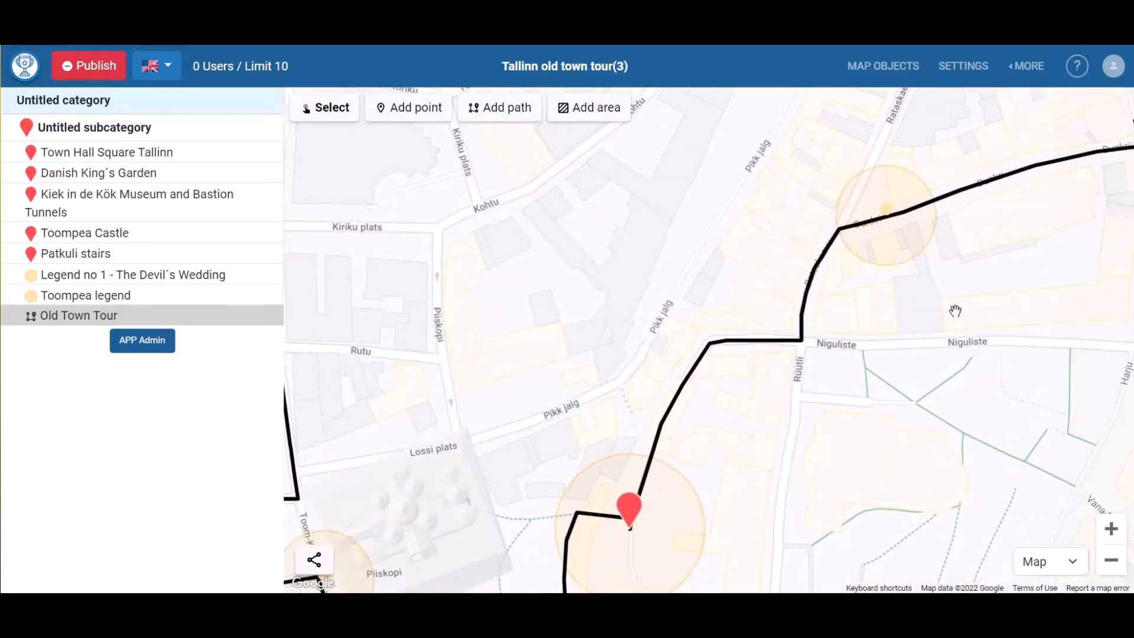
left_click_drag(955, 312, 822, 406)
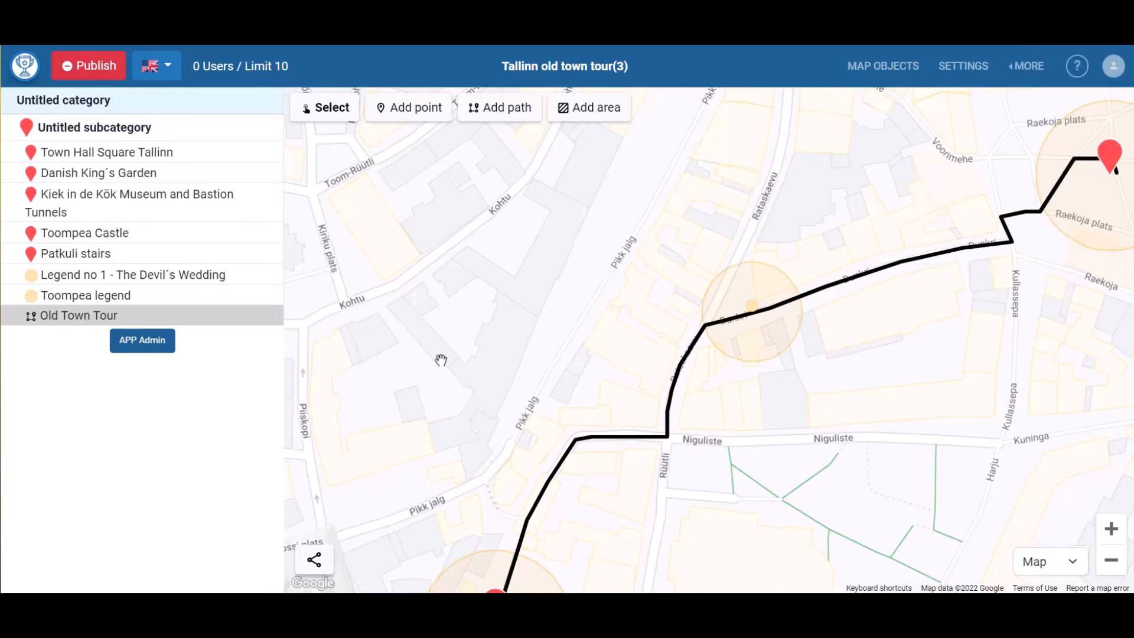
Change the marker of the Danish King's Garden point to the parks-gardens icon, searching the icons for "gard"
left_click(140, 177)
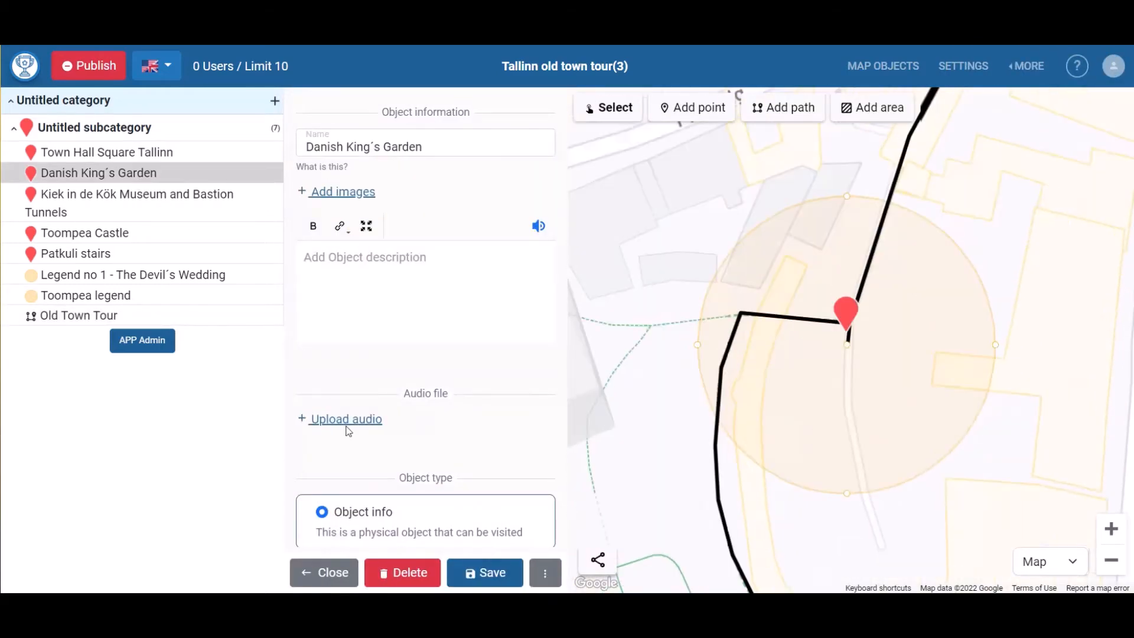
scroll(355, 437, "down", 5)
left_click(369, 446)
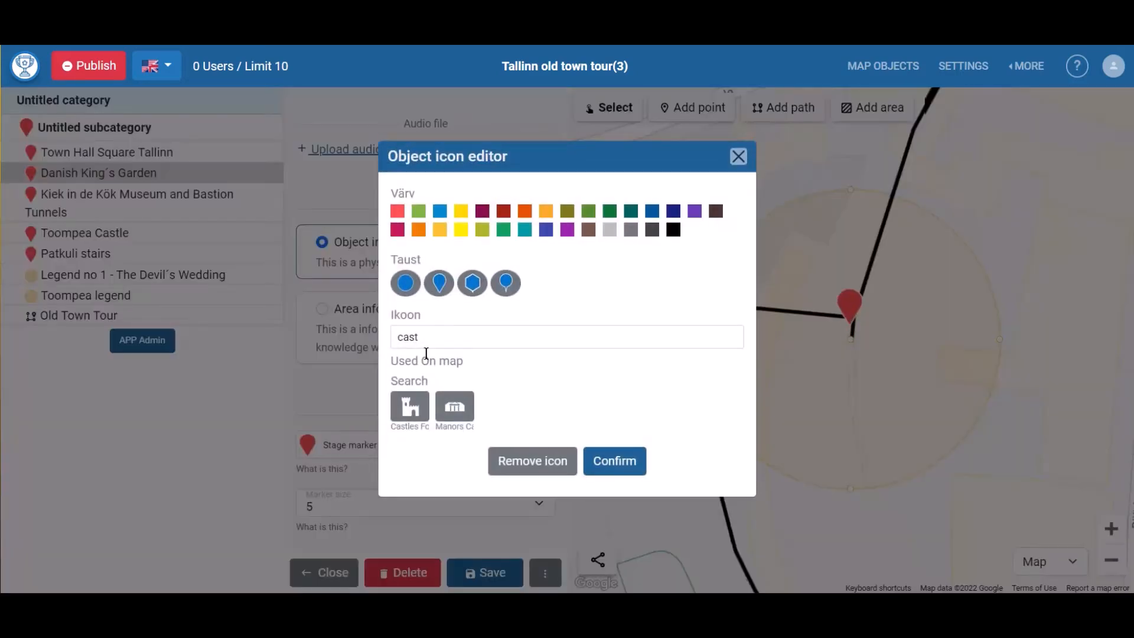
left_click(427, 339)
key("BackSpace")
key("BackSpace")
key("BackSpace")
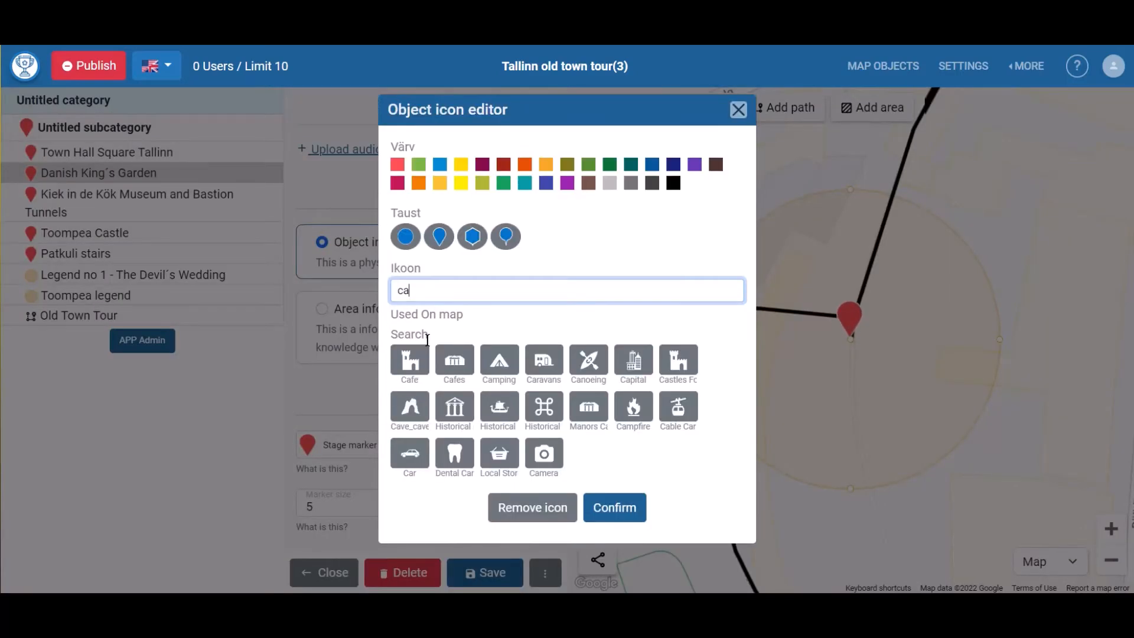
type("gard")
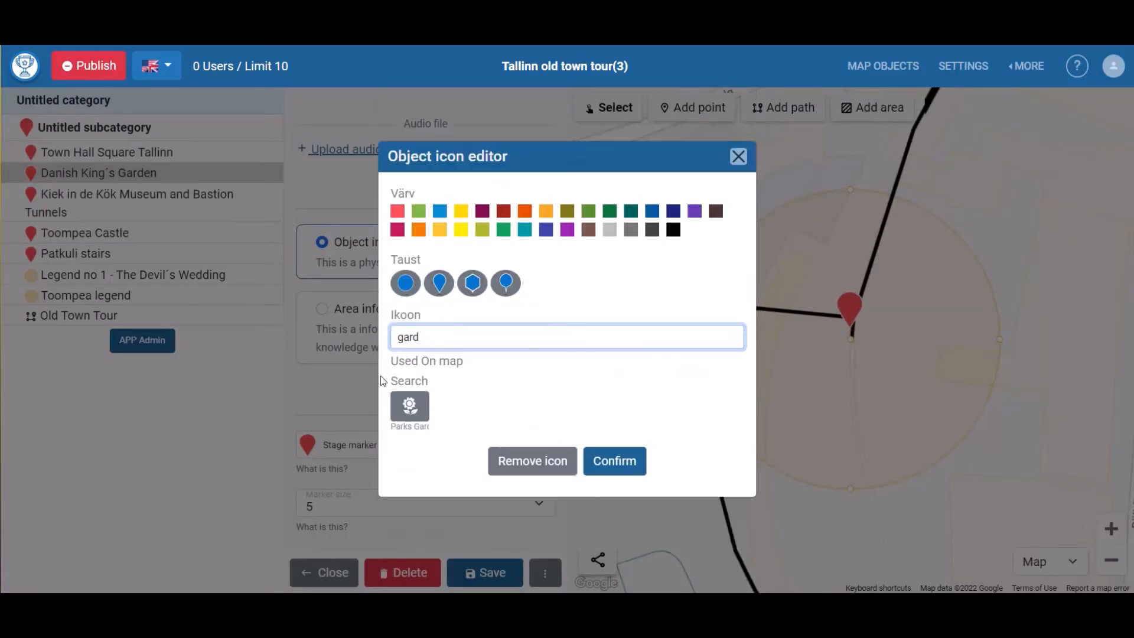
left_click(410, 406)
left_click(613, 475)
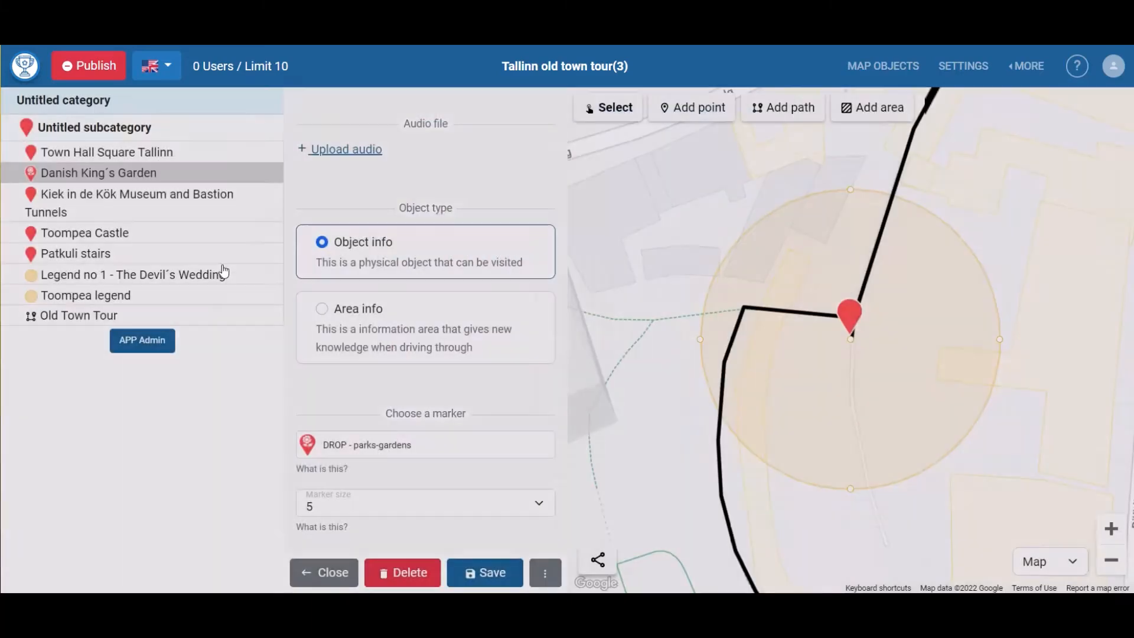
Change the marker of the Kiek in de Kök Museum and Bastion Tunnels point to the museum icon, searching for "mus"
left_click(183, 207)
left_click(399, 453)
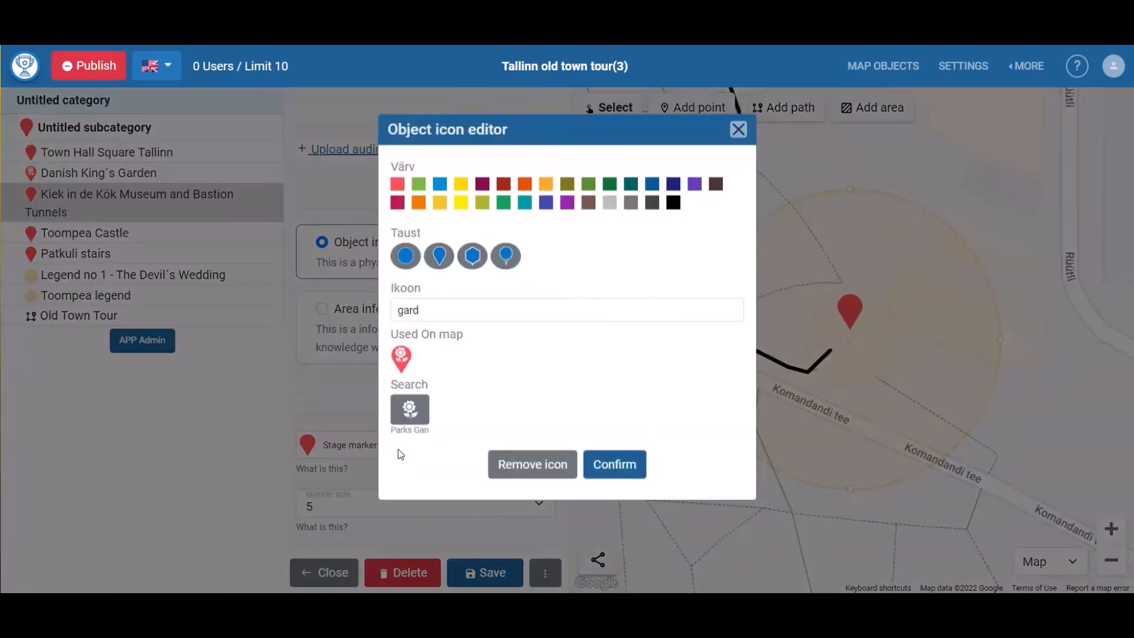
left_click(440, 318)
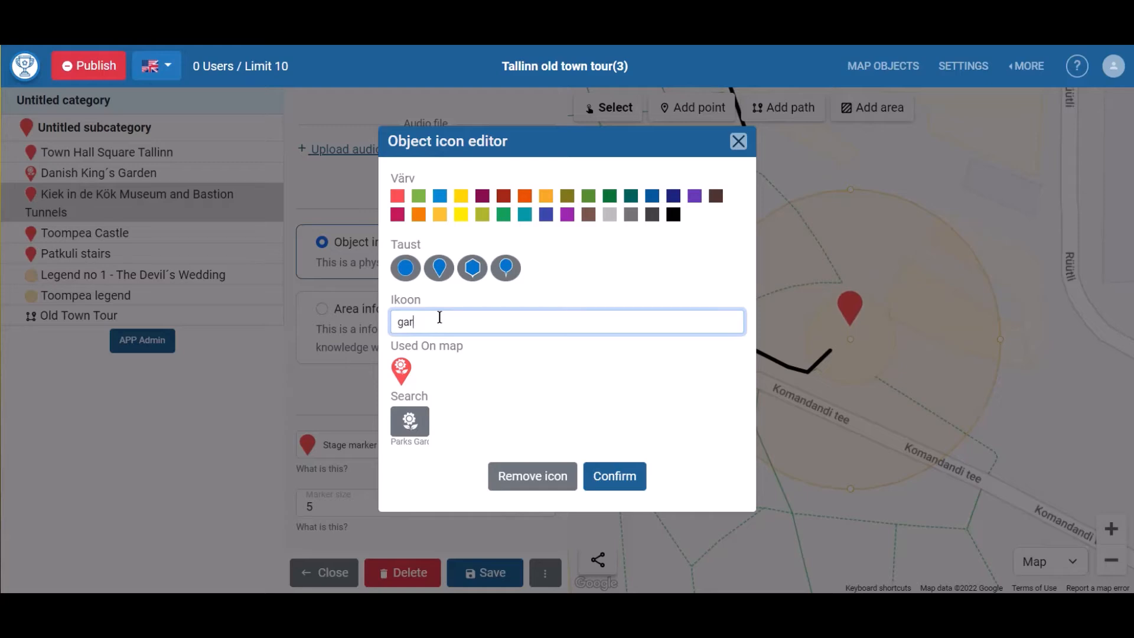
key("BackSpace")
key("BackSpace")
key("BackSpace")
type("mus")
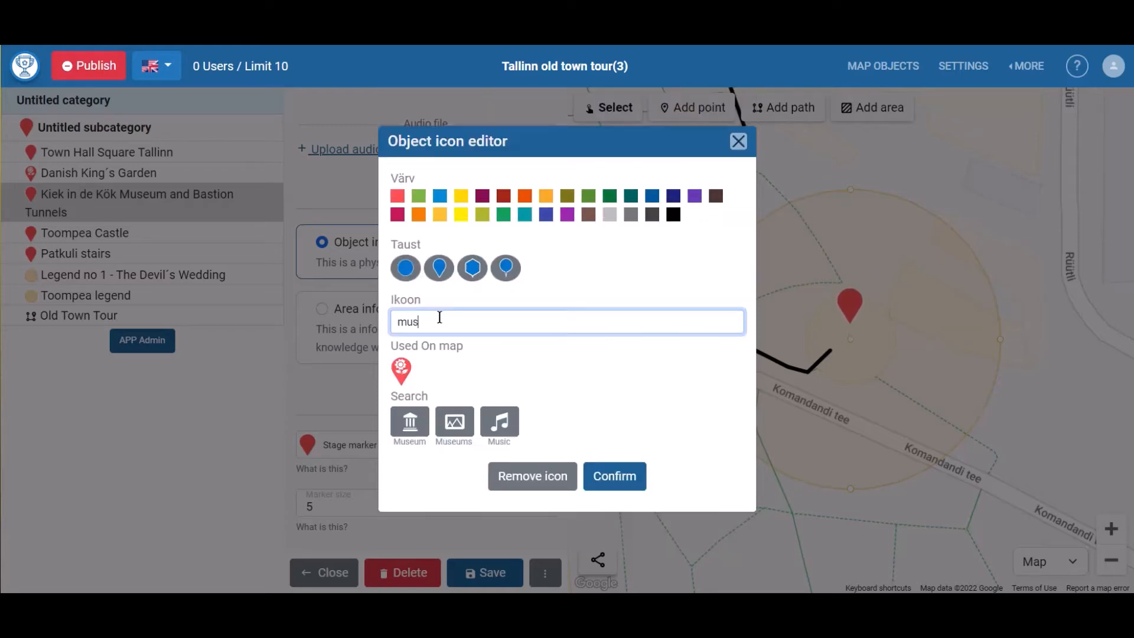
left_click(410, 422)
left_click(608, 475)
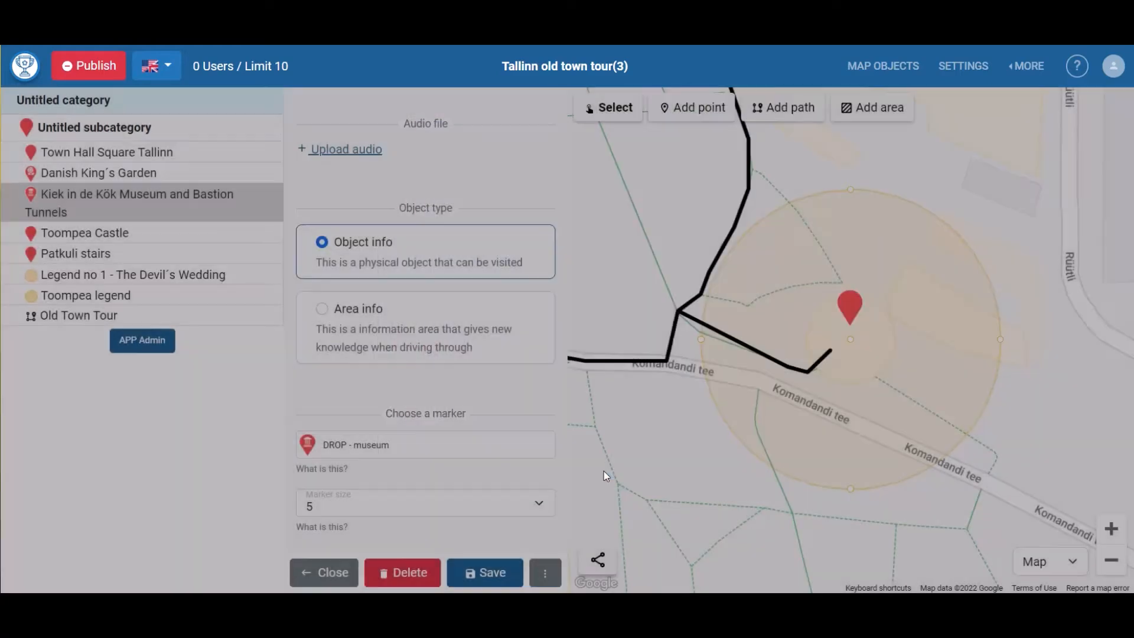
Listen to the spoken version of the description of the Legend no 1 - The Devil's Wedding point
left_click(165, 279)
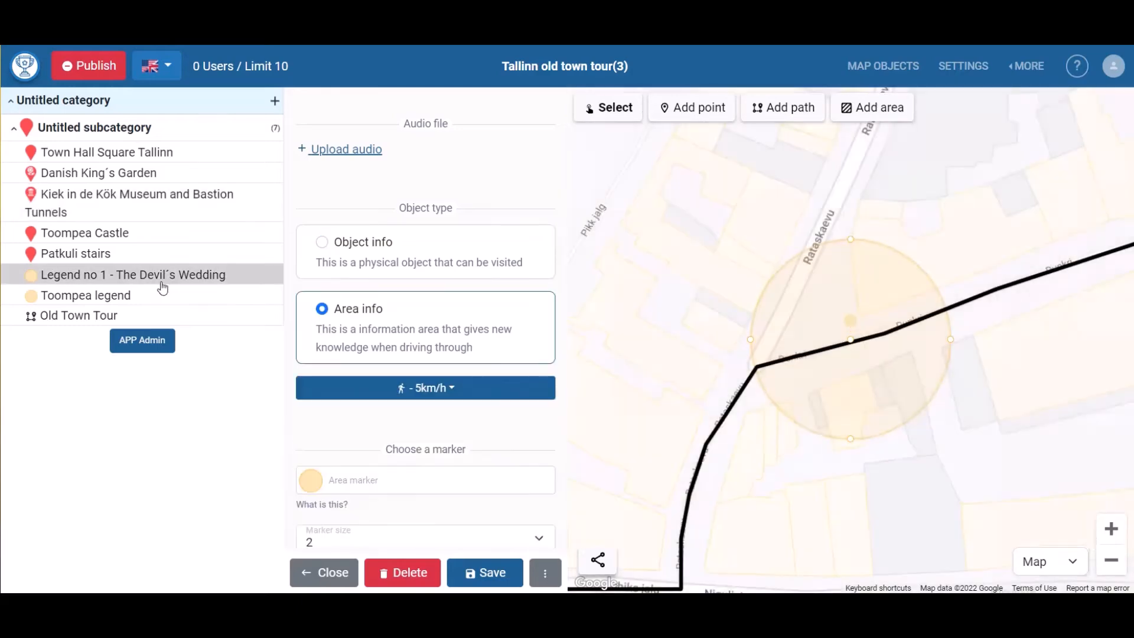
scroll(354, 383, "up", 5)
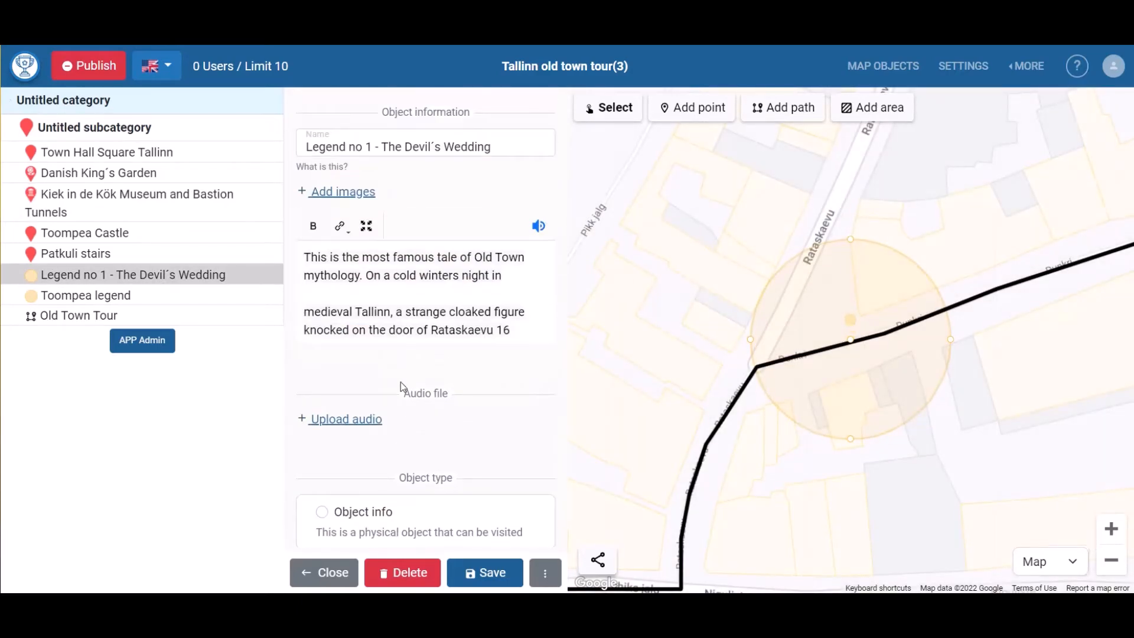
left_click(537, 228)
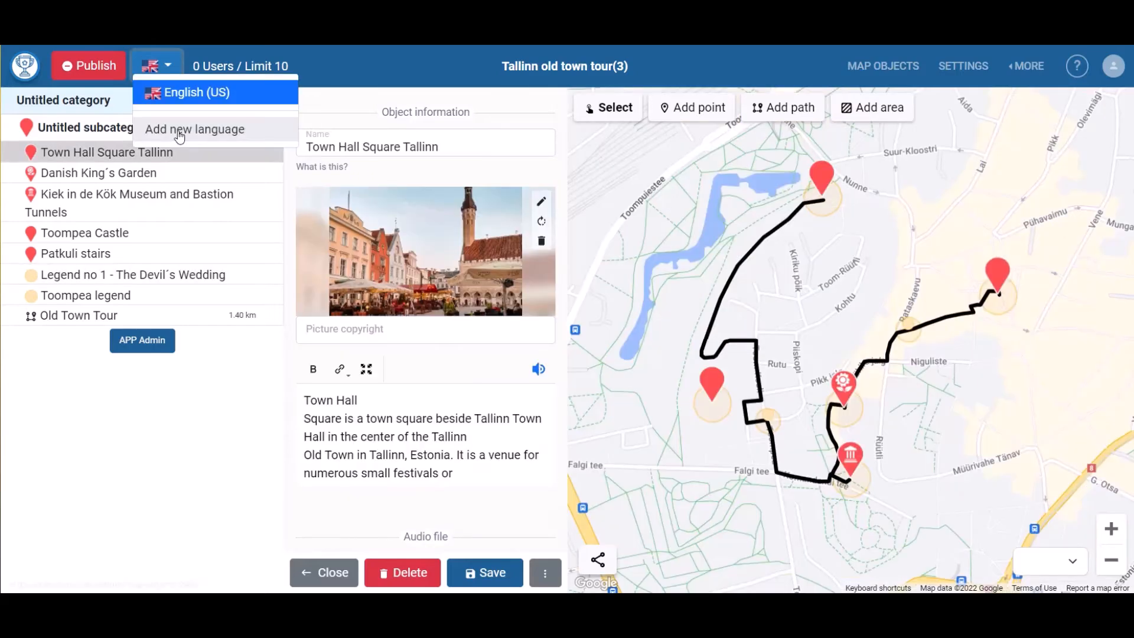
Add Eesti keeles as a new map language with translations from English (US)
left_click(180, 135)
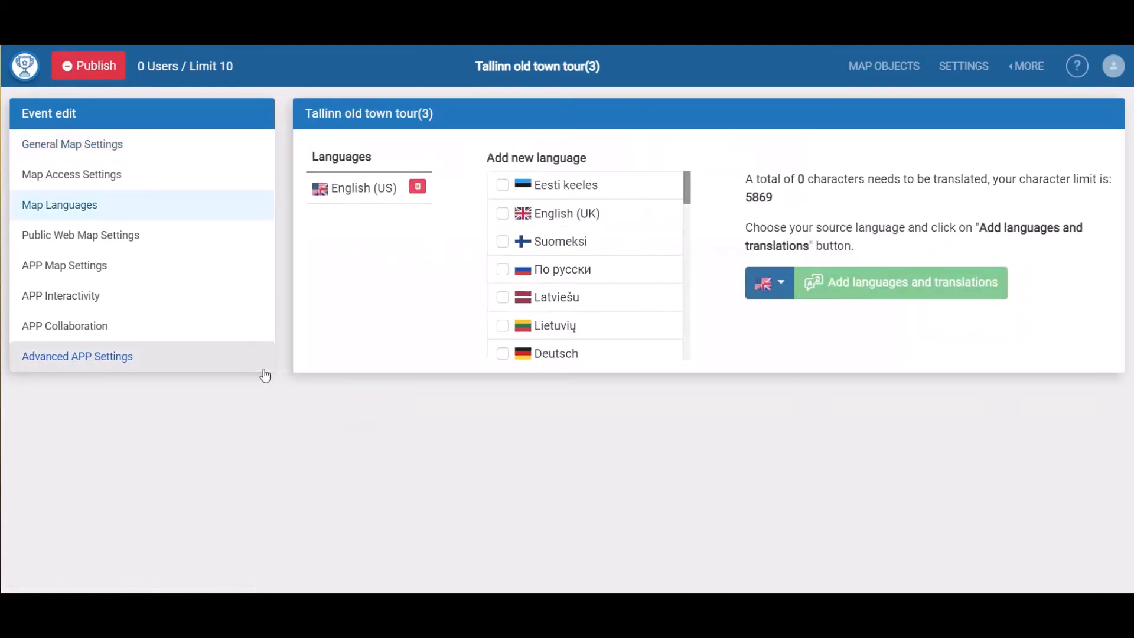
left_click(503, 185)
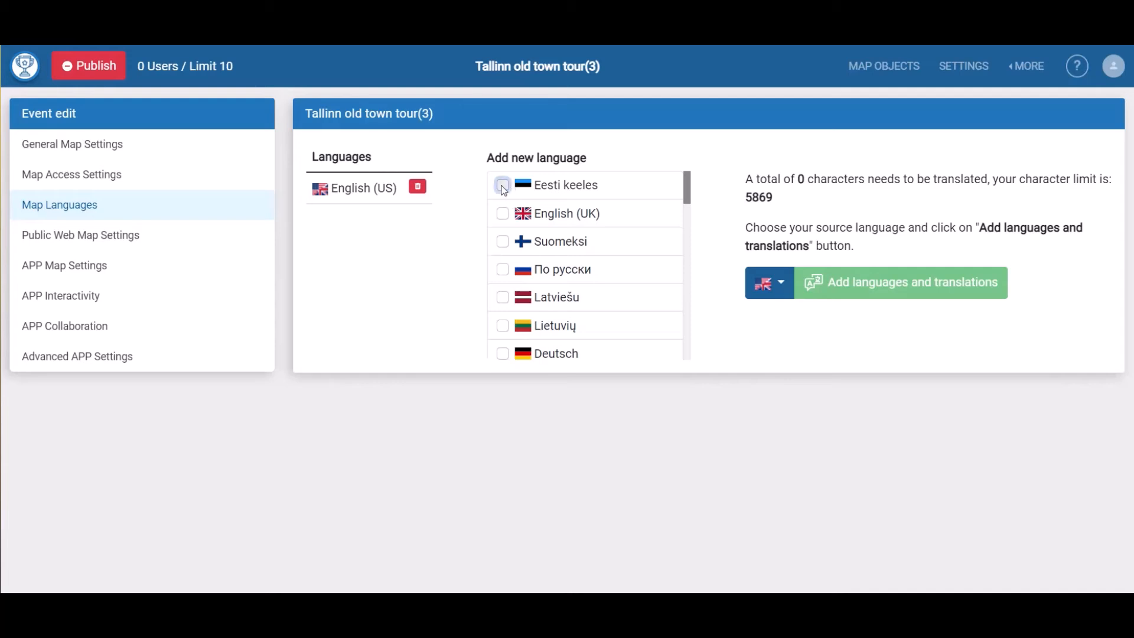
left_click(834, 286)
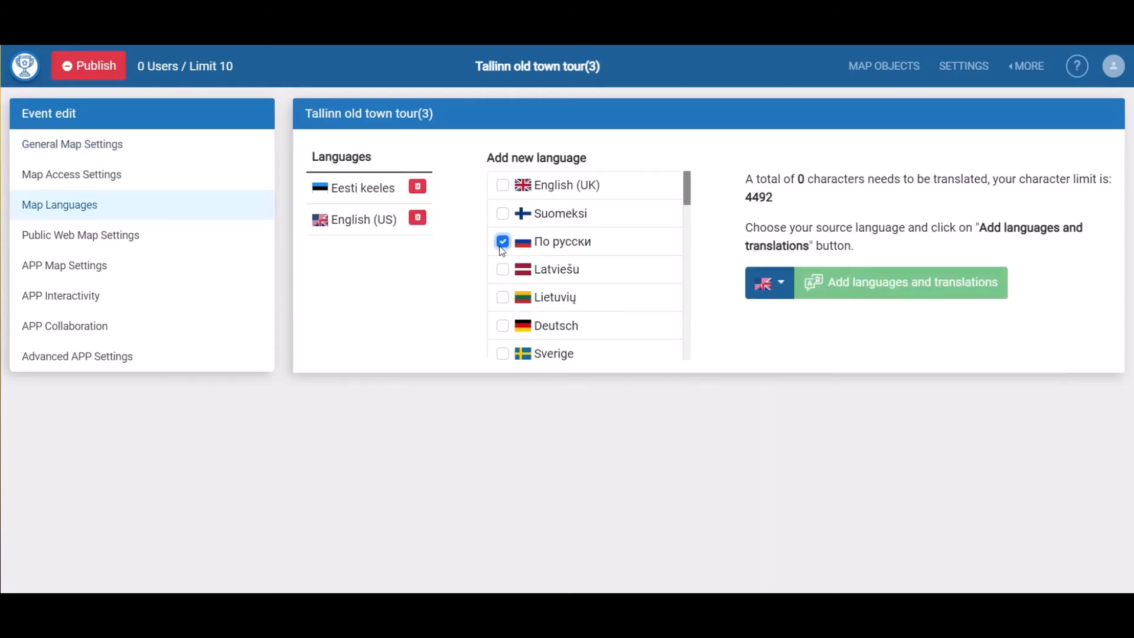
Add По русски as a map language with translations from English (US), and listen to the Russian description of Legend no 1 - The Devil's Wedding
left_click(867, 286)
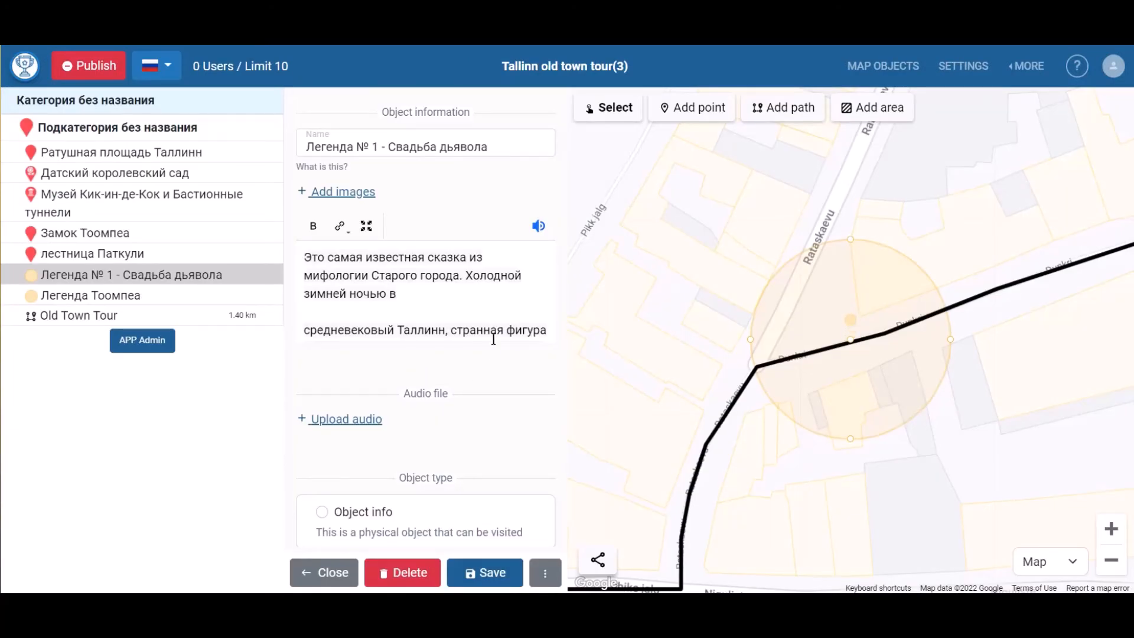
left_click(539, 227)
left_click(539, 226)
Upload horse sounds.mp3 as the audio file of the Russian version of Legend no 1 - The Devil's Wedding and play it
left_click(350, 423)
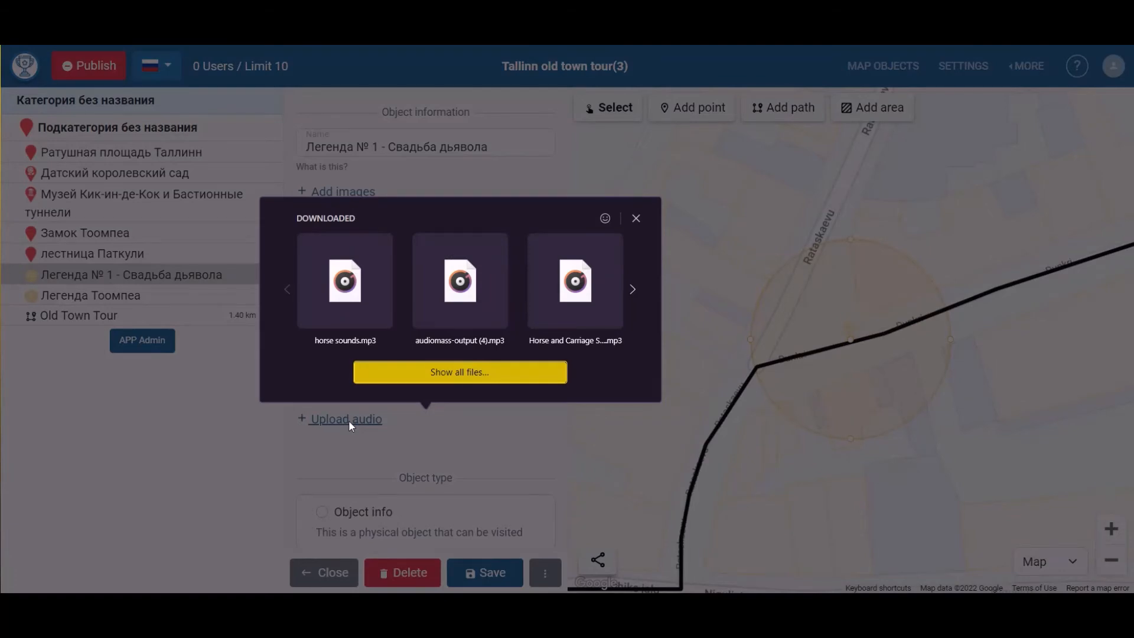
left_click(333, 302)
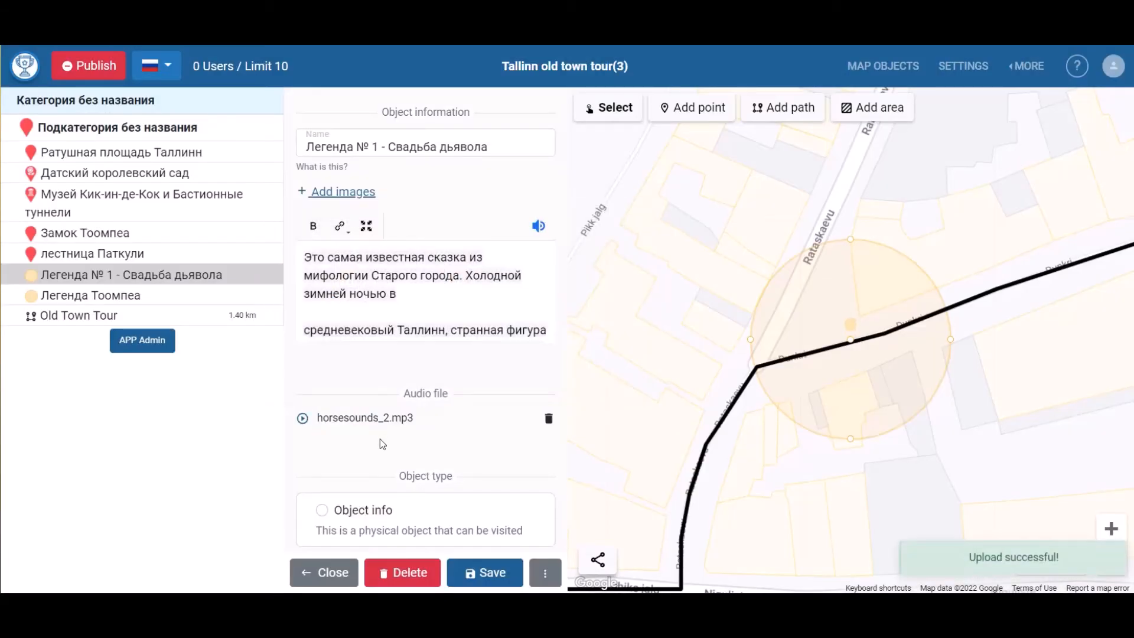
left_click(303, 419)
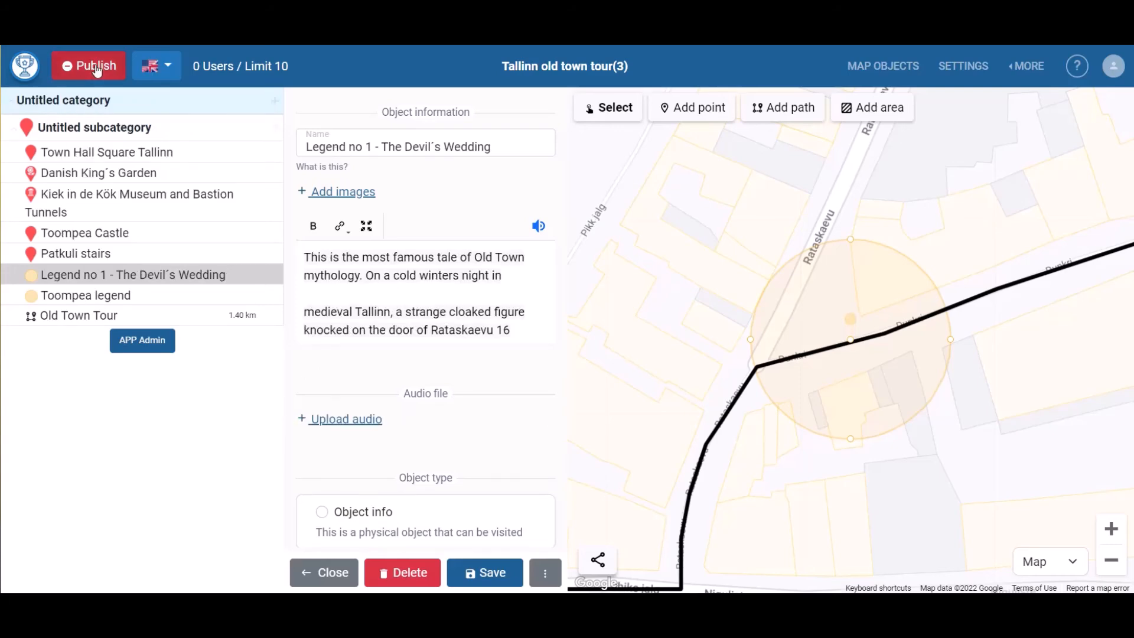
Check the map's publishing conditions and enter "Small tour in Tallinn Old town" as its general description in English (US)
left_click(96, 68)
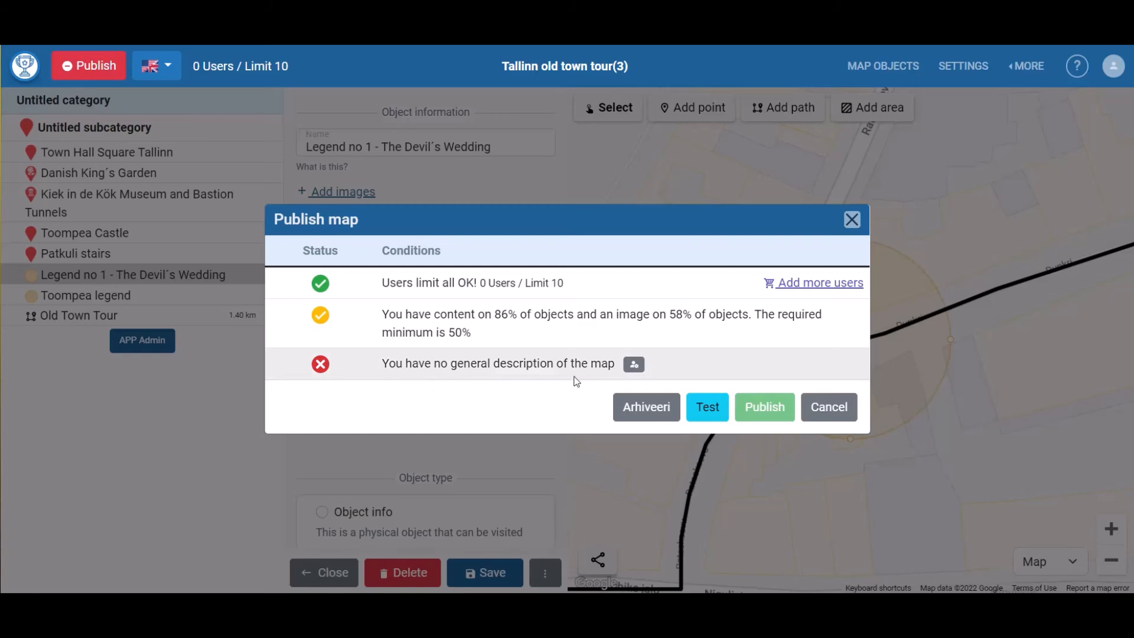
left_click(631, 365)
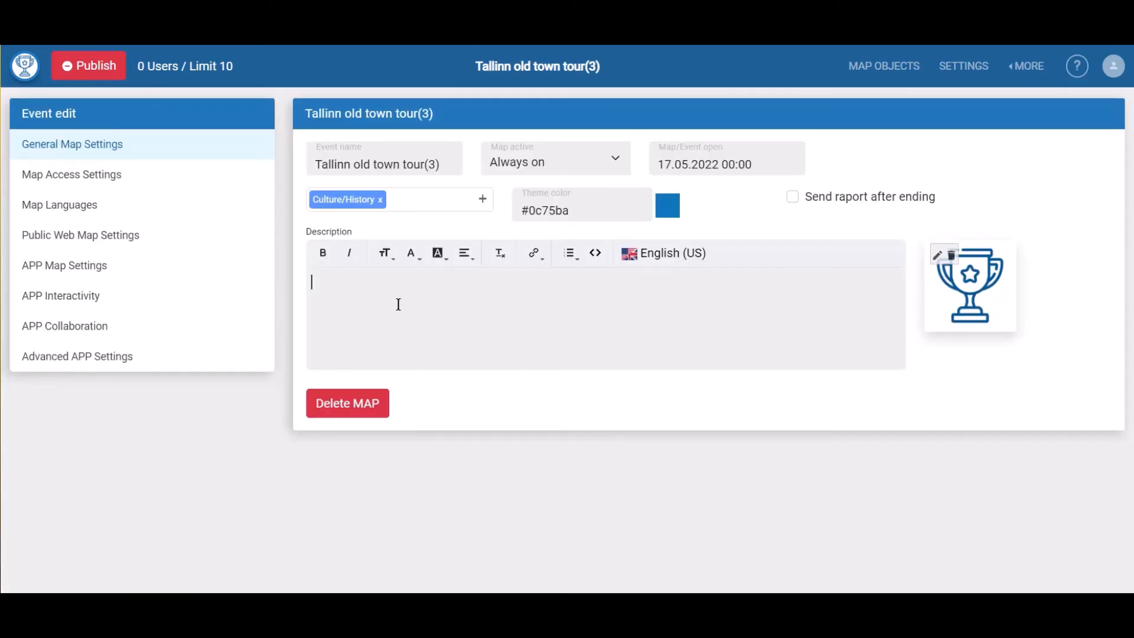
type("Small tour in Tallinn Old")
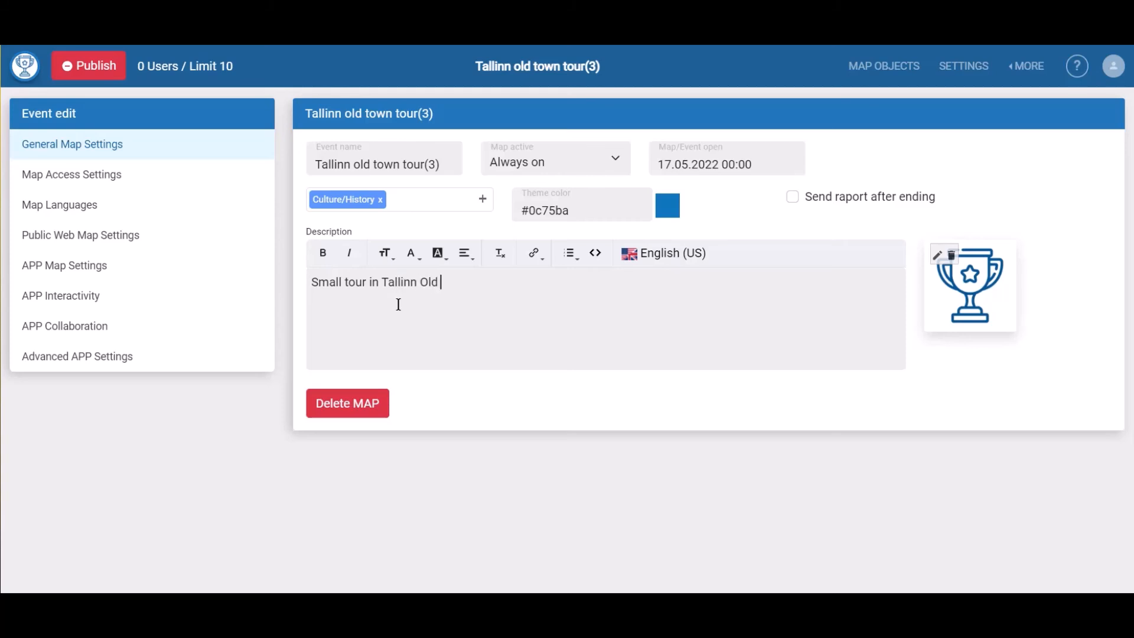
type(" town")
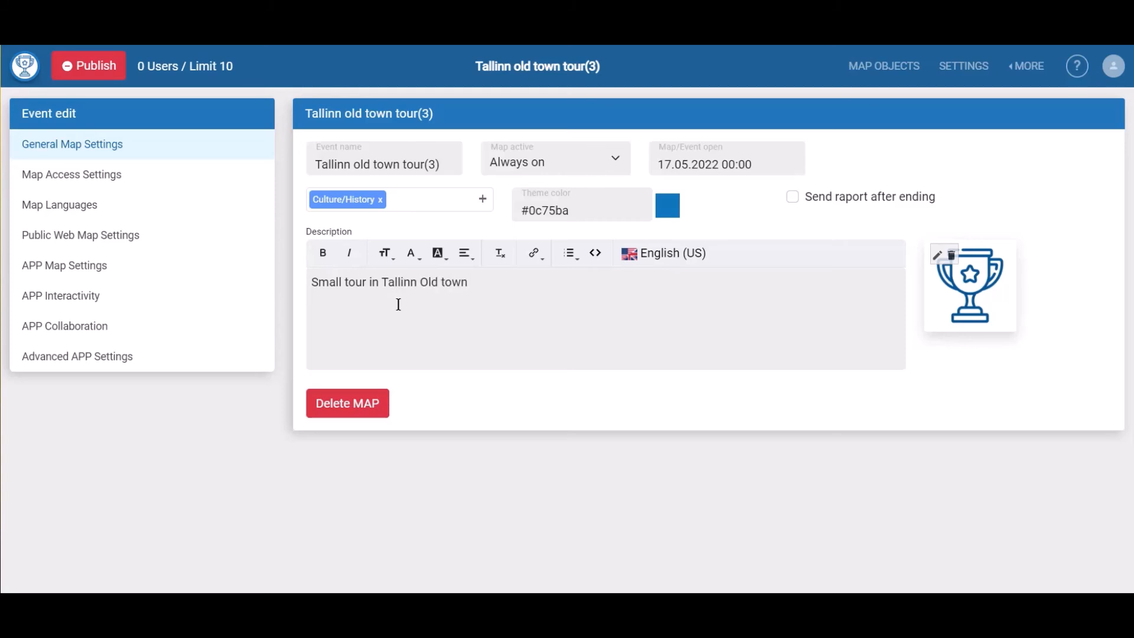